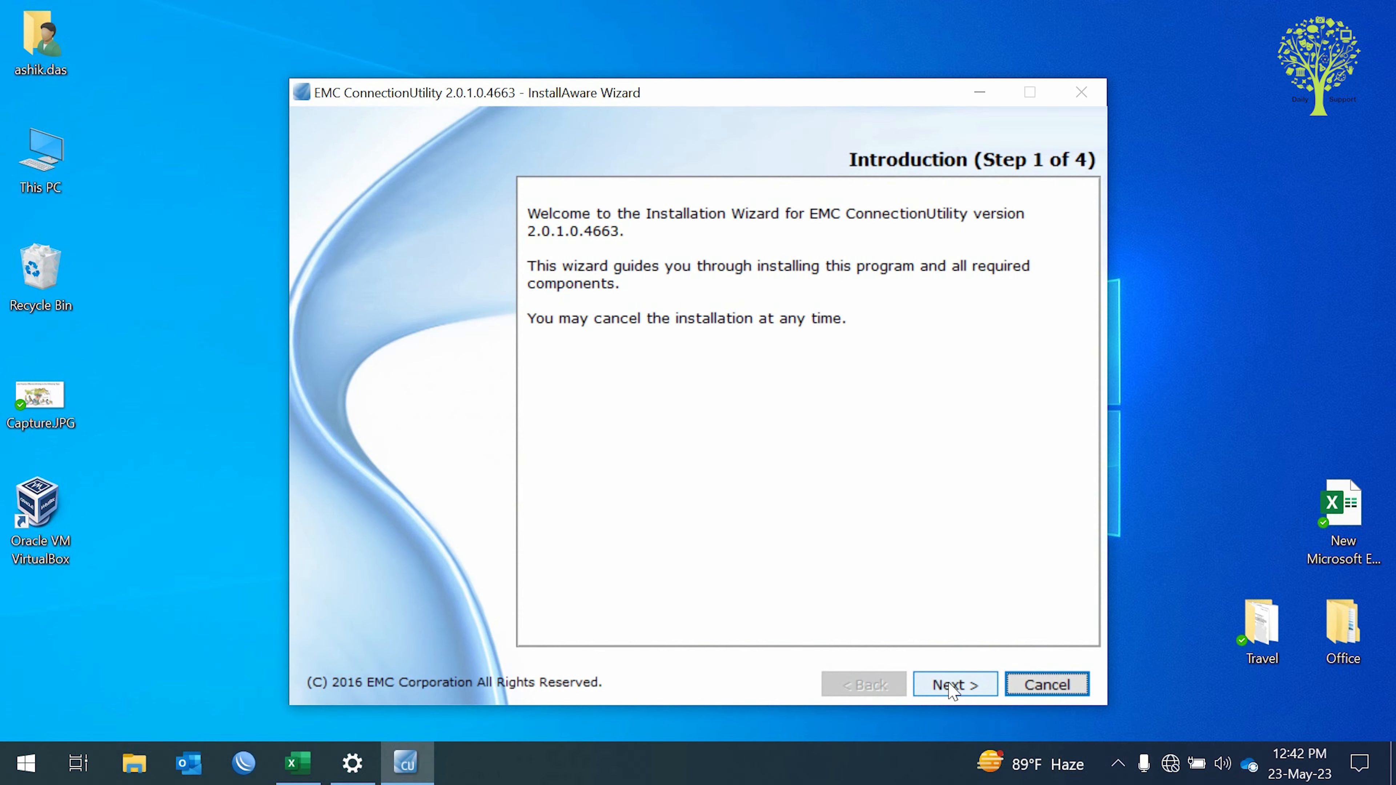
Install EMC ConnectionUtility 2.0.1.0.4663 and launch the Unity Connection Utility.
left_click(951, 682)
left_click(951, 682)
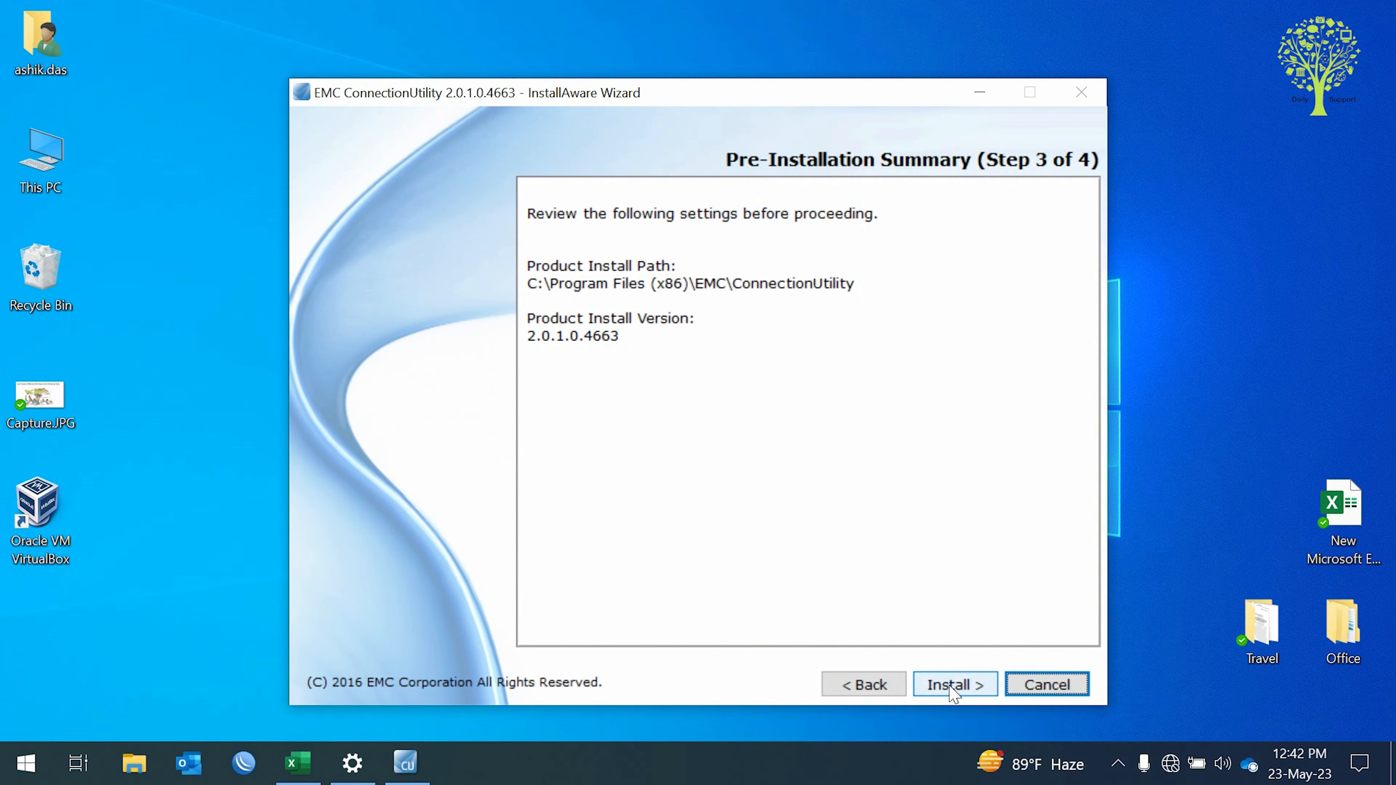
left_click(954, 692)
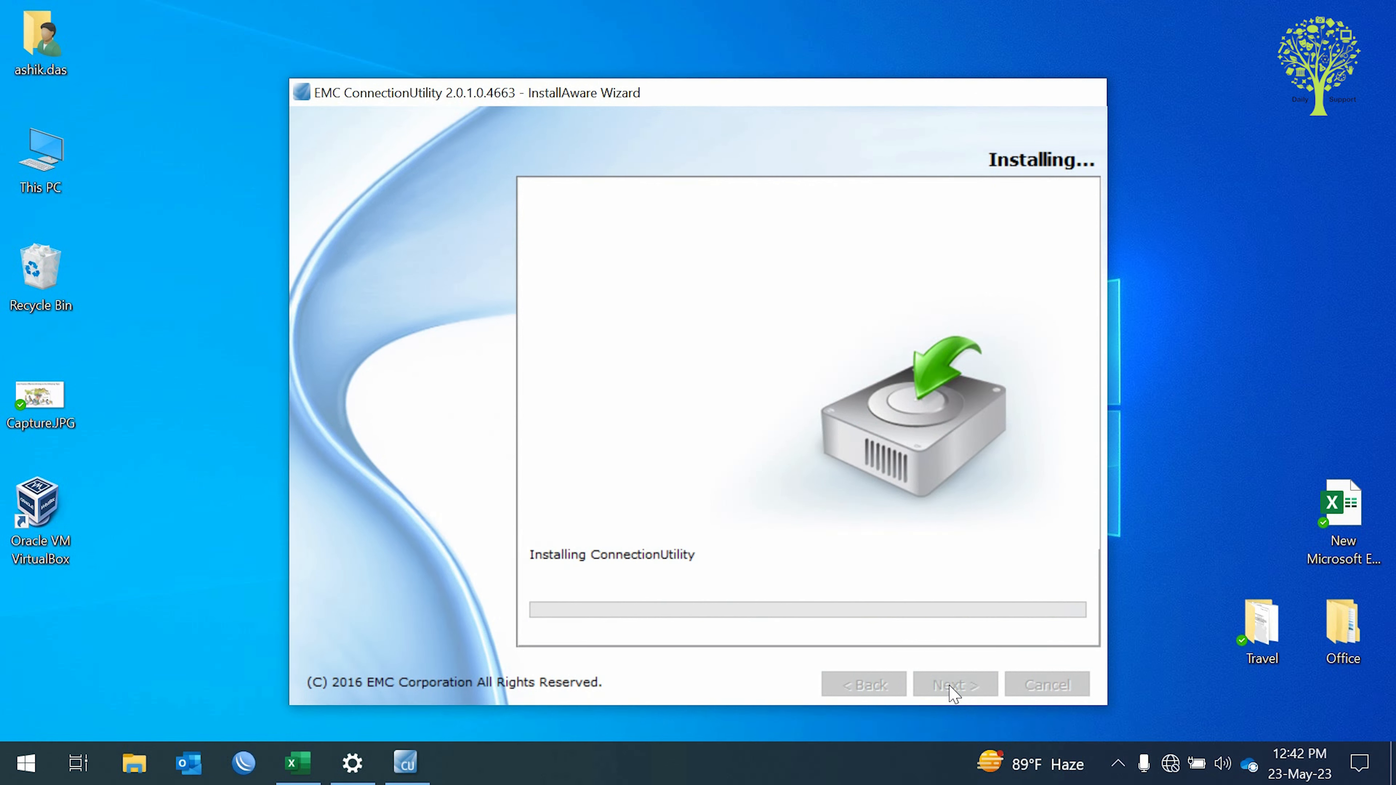
left_click(948, 689)
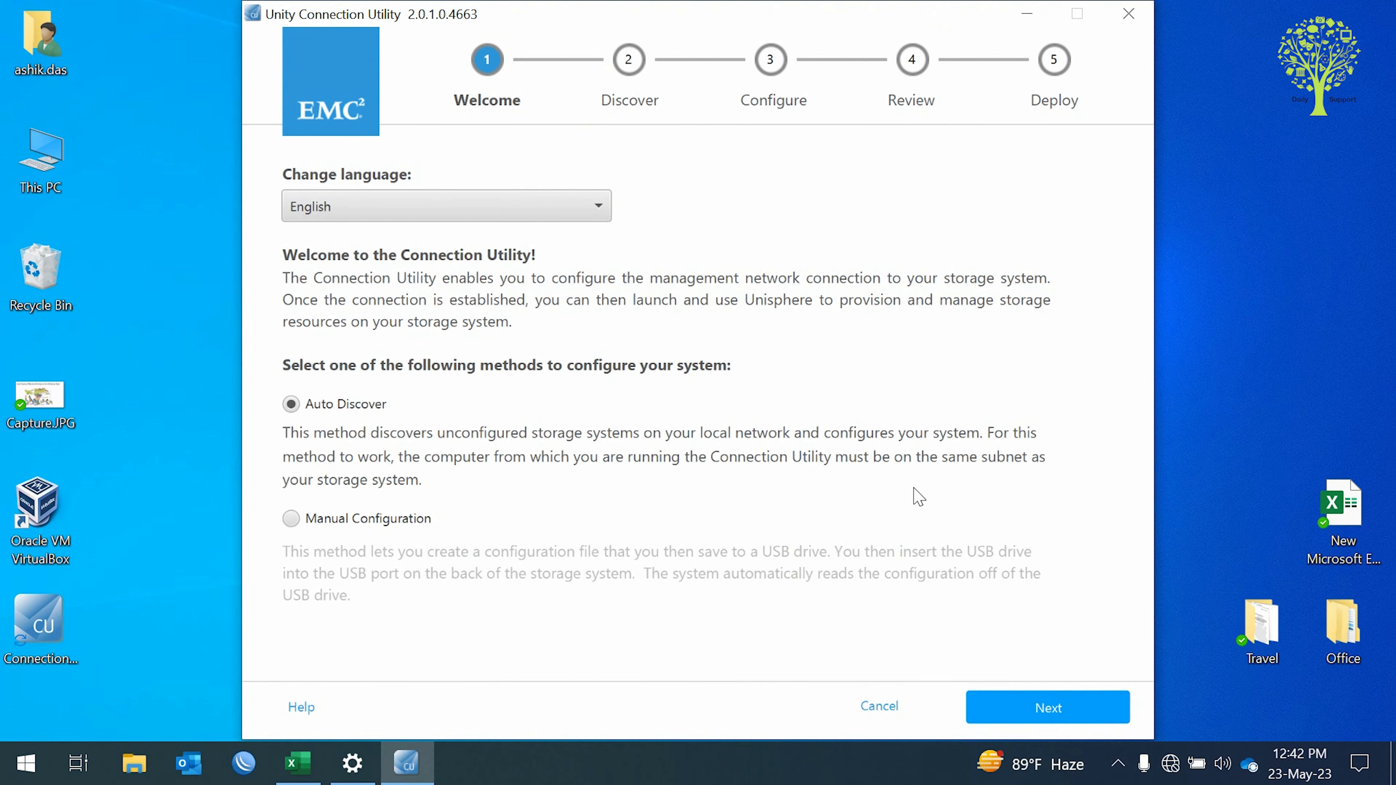
Auto-discover the Unity 380 at 192.168.100.111 and select it for network configuration.
left_click(1047, 710)
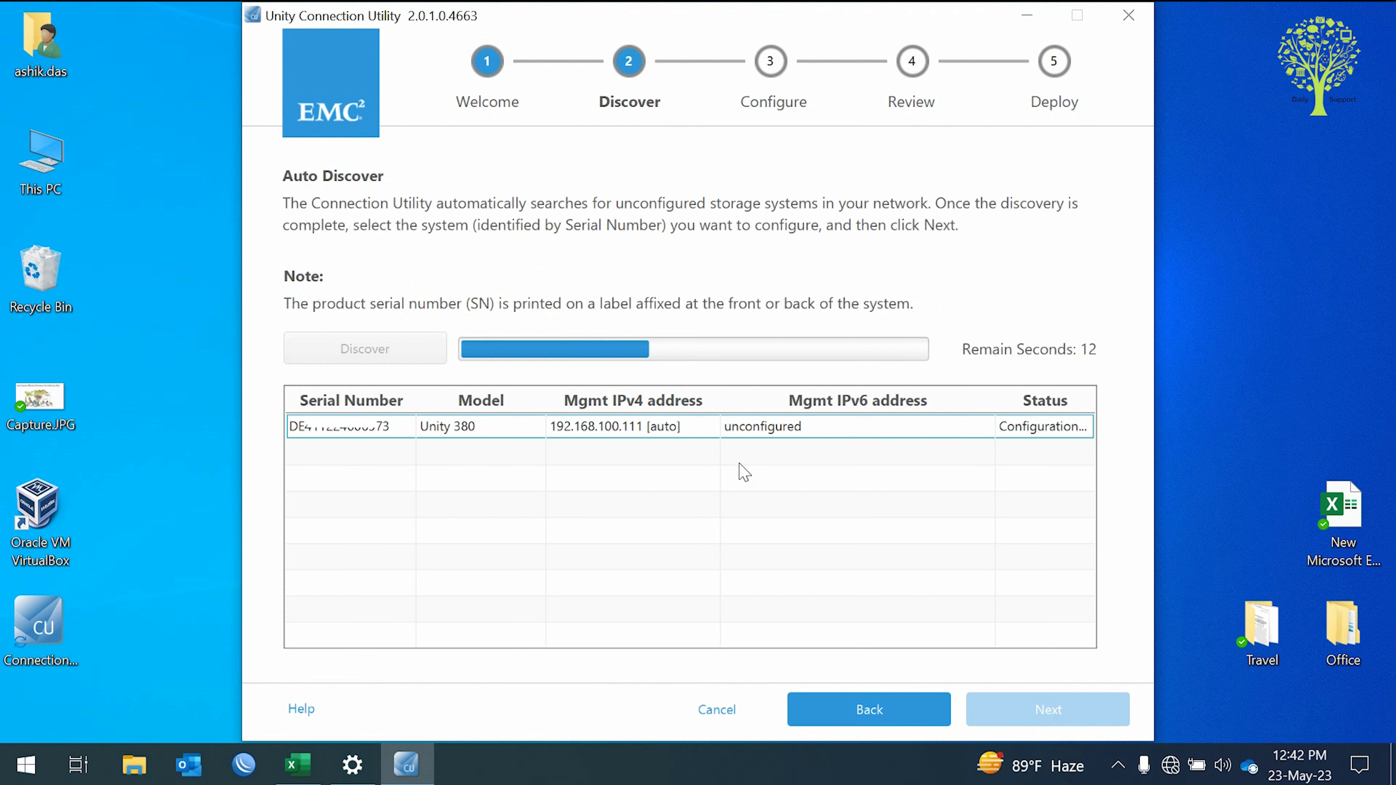
left_click(533, 434)
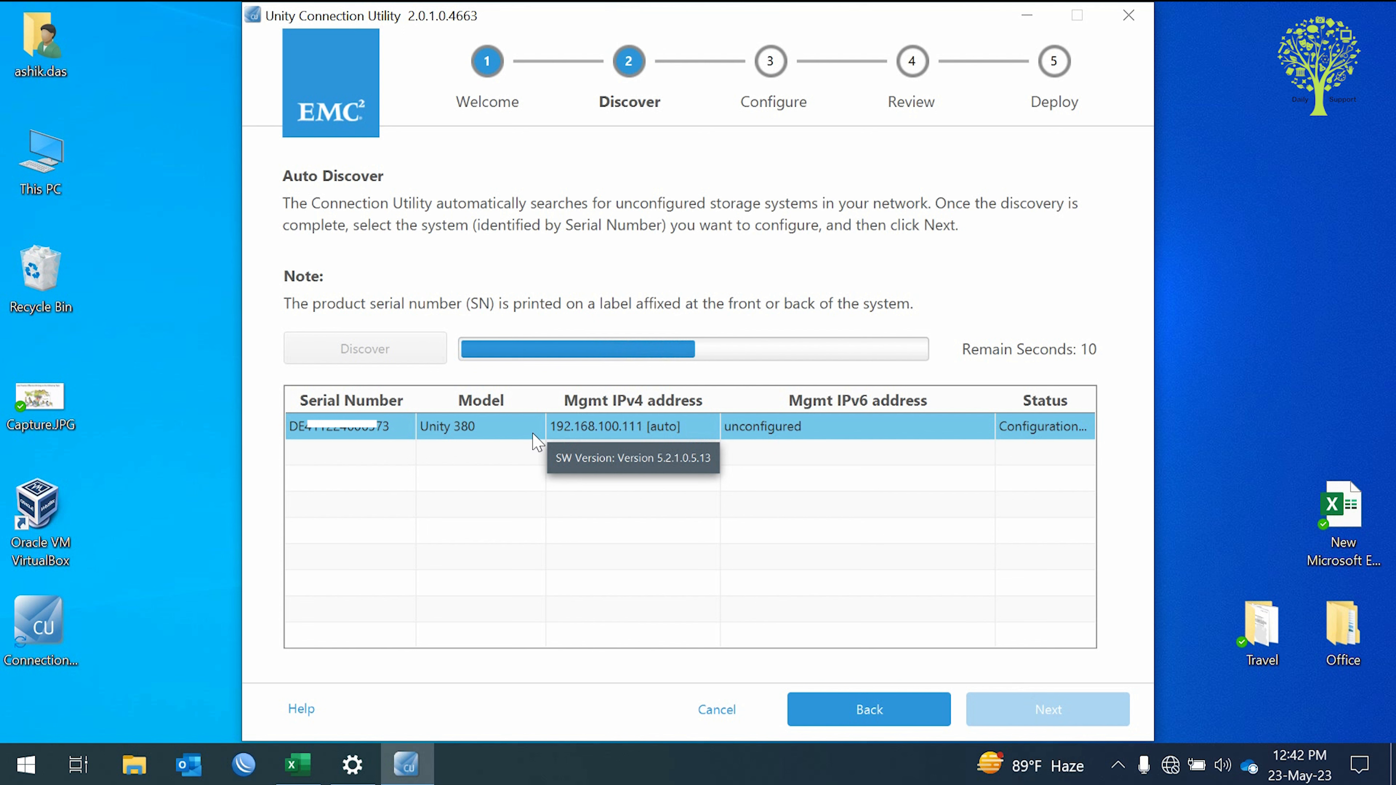
left_click(532, 437)
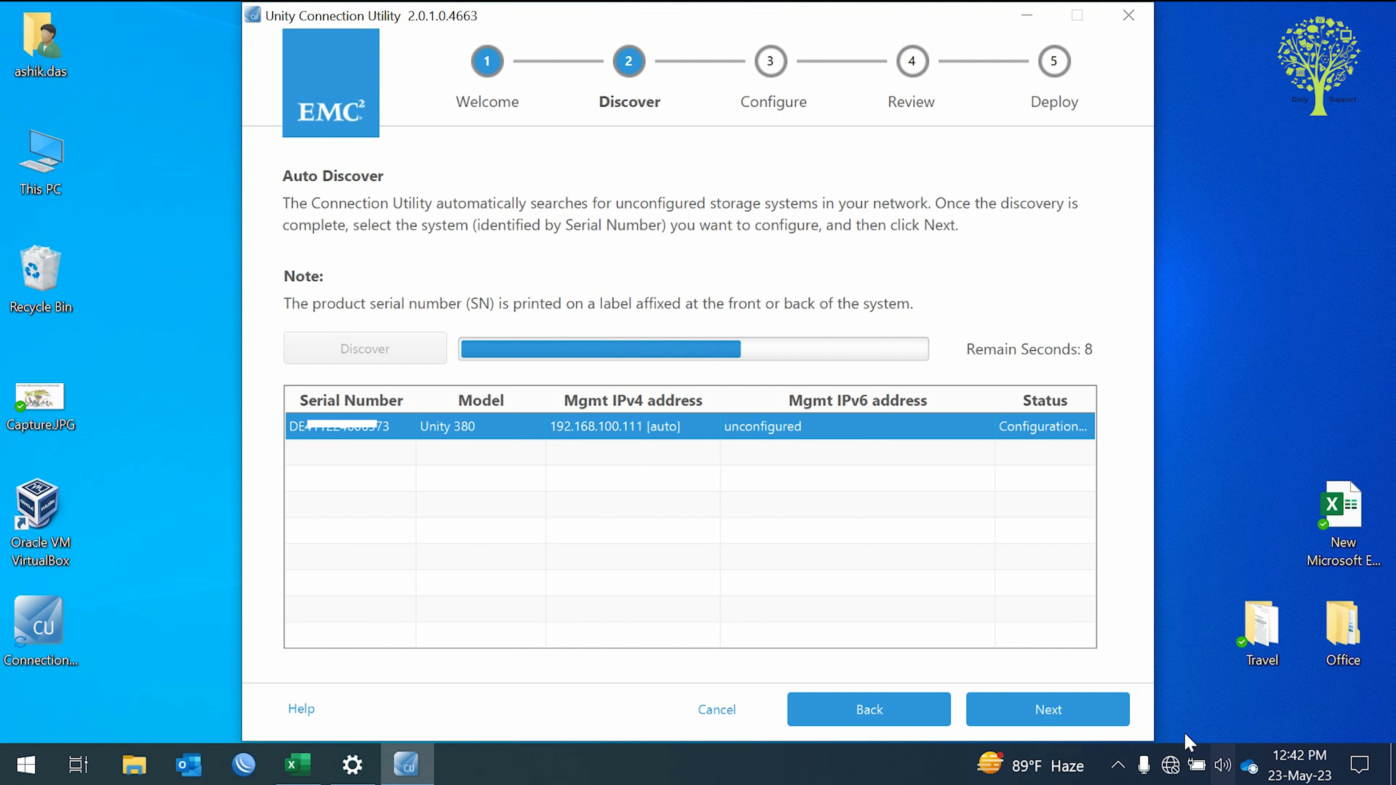
left_click(1097, 727)
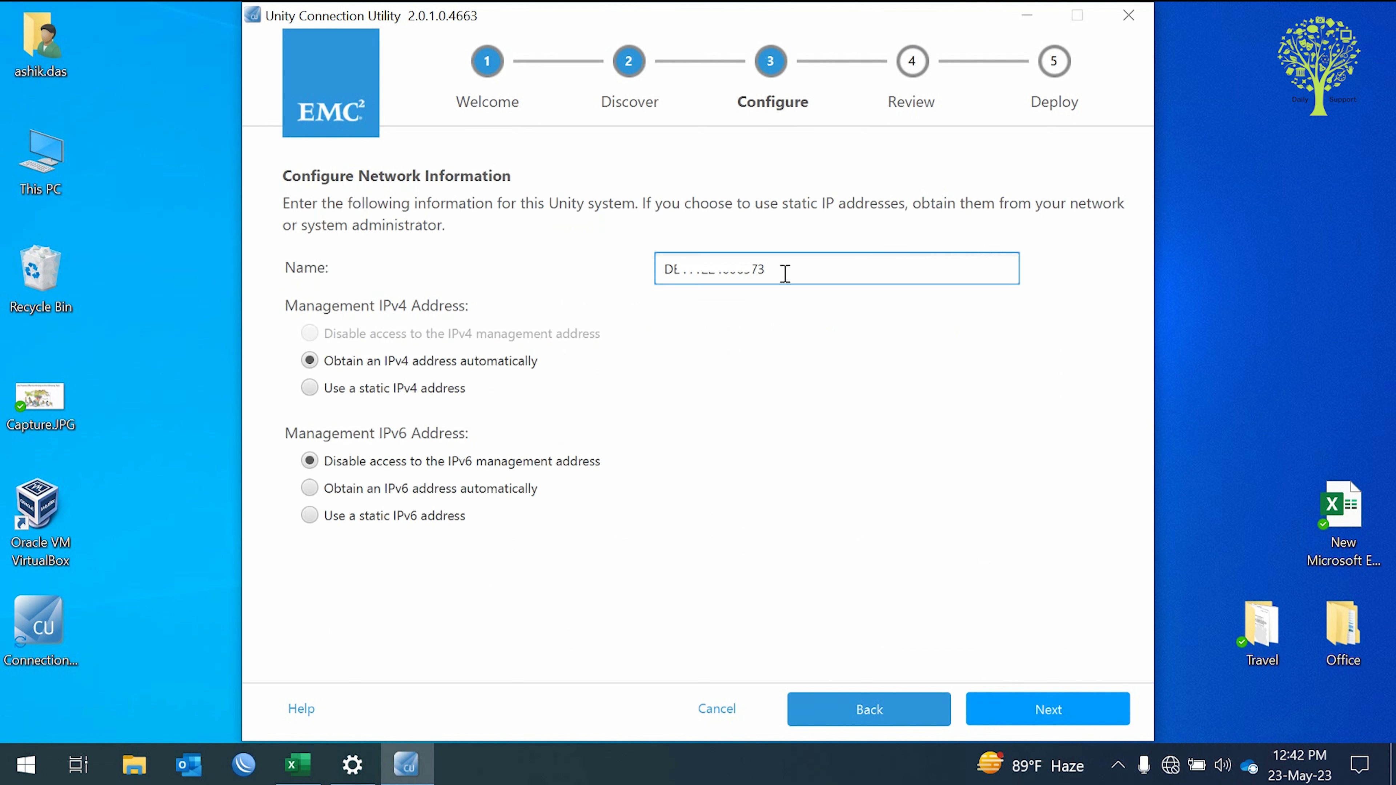
Rename the storage system to CSS-STORAGE.
left_click_drag(785, 271, 661, 270)
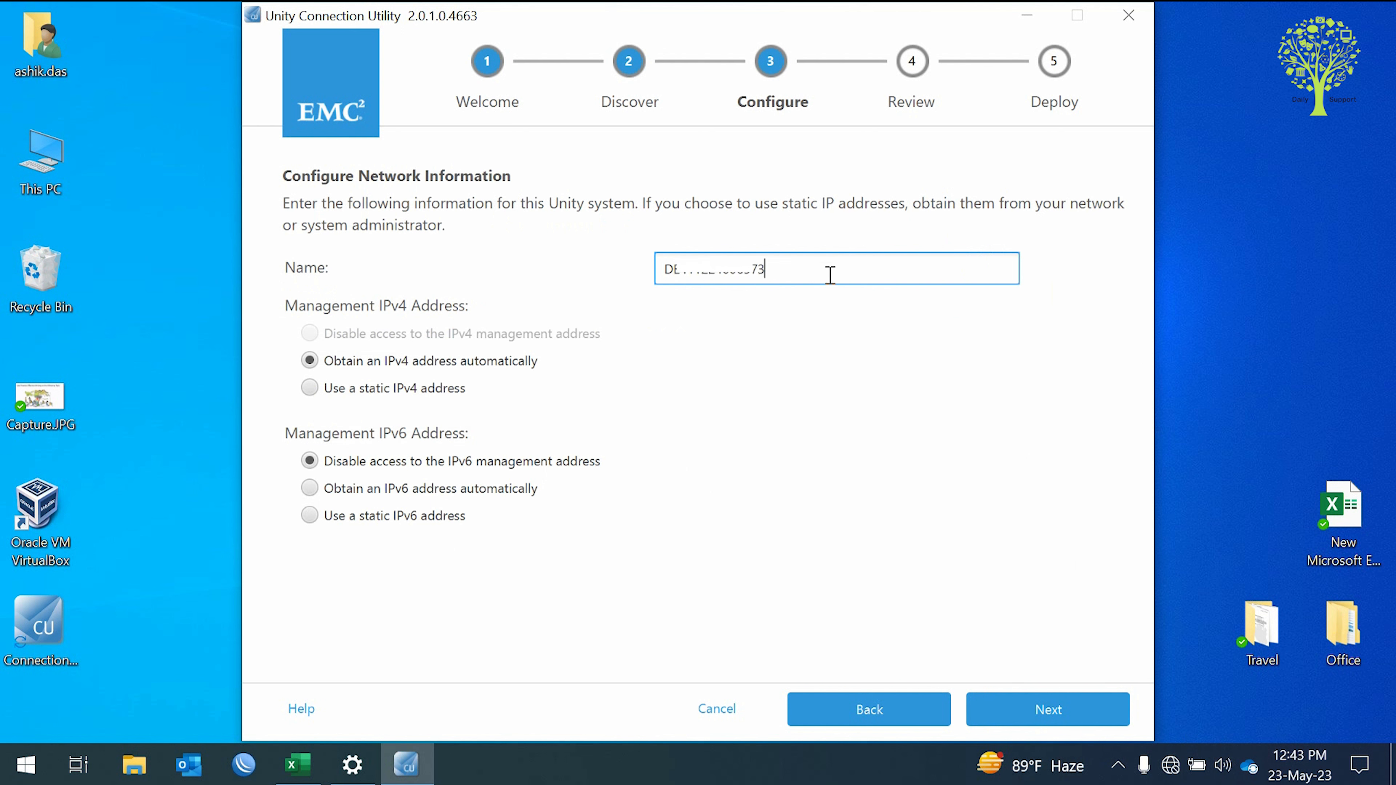
key("ctrl+v")
left_click_drag(687, 268, 714, 269)
left_click(715, 269)
Use static IPv4 192.168.6.5, mask 255.255.255.224, gateway 192.168.6.1, and proceed to review.
left_click(435, 390)
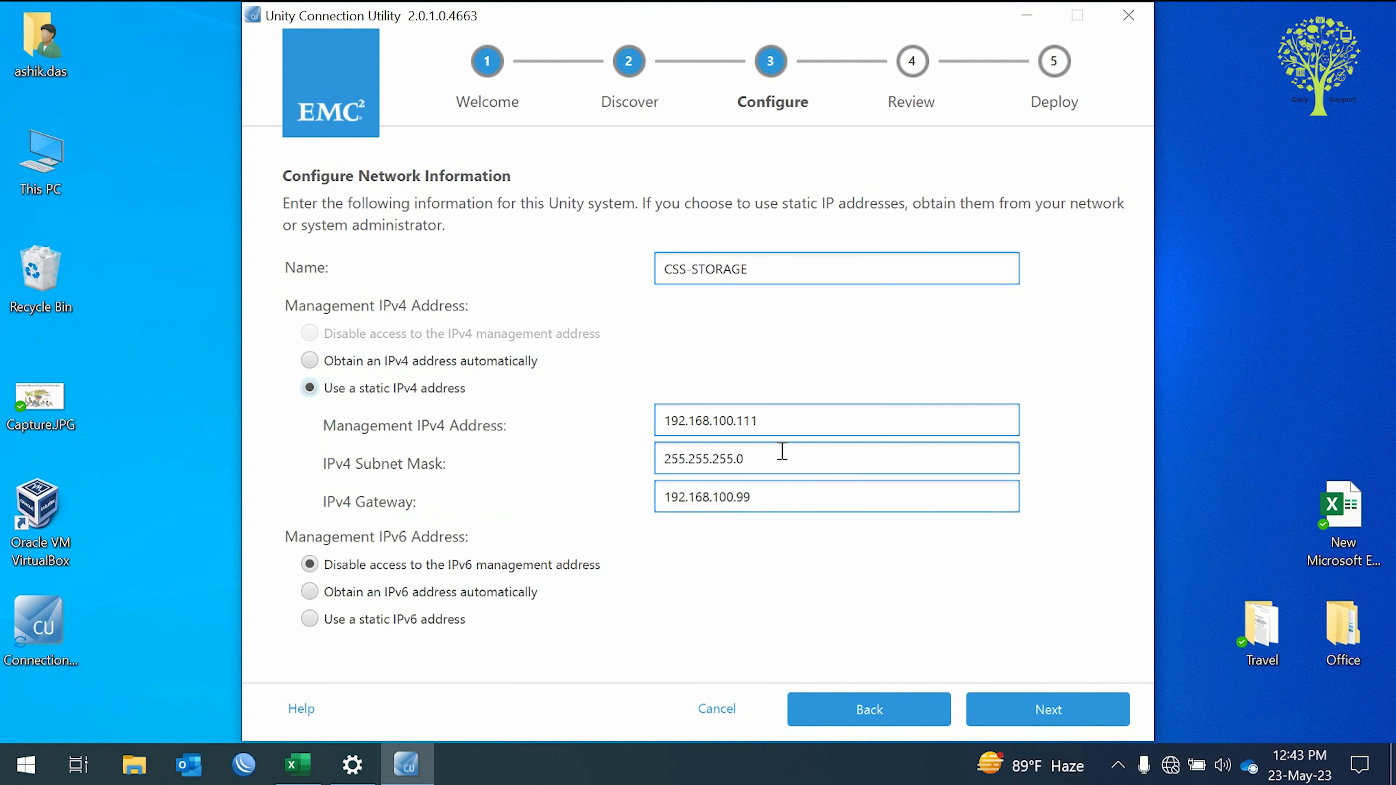
left_click(782, 423)
left_click_drag(770, 422, 715, 420)
type("6.5")
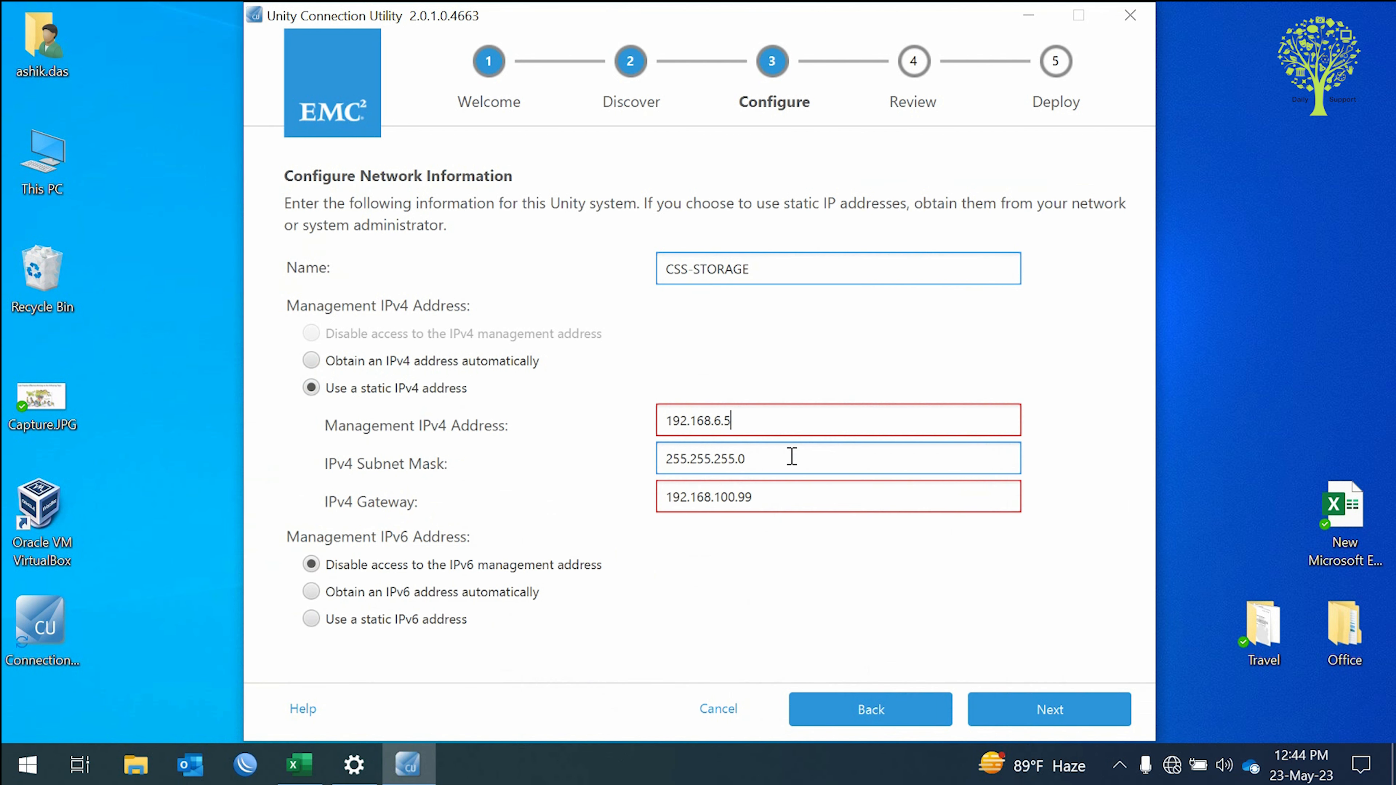
left_click(793, 458)
key("BackSpace")
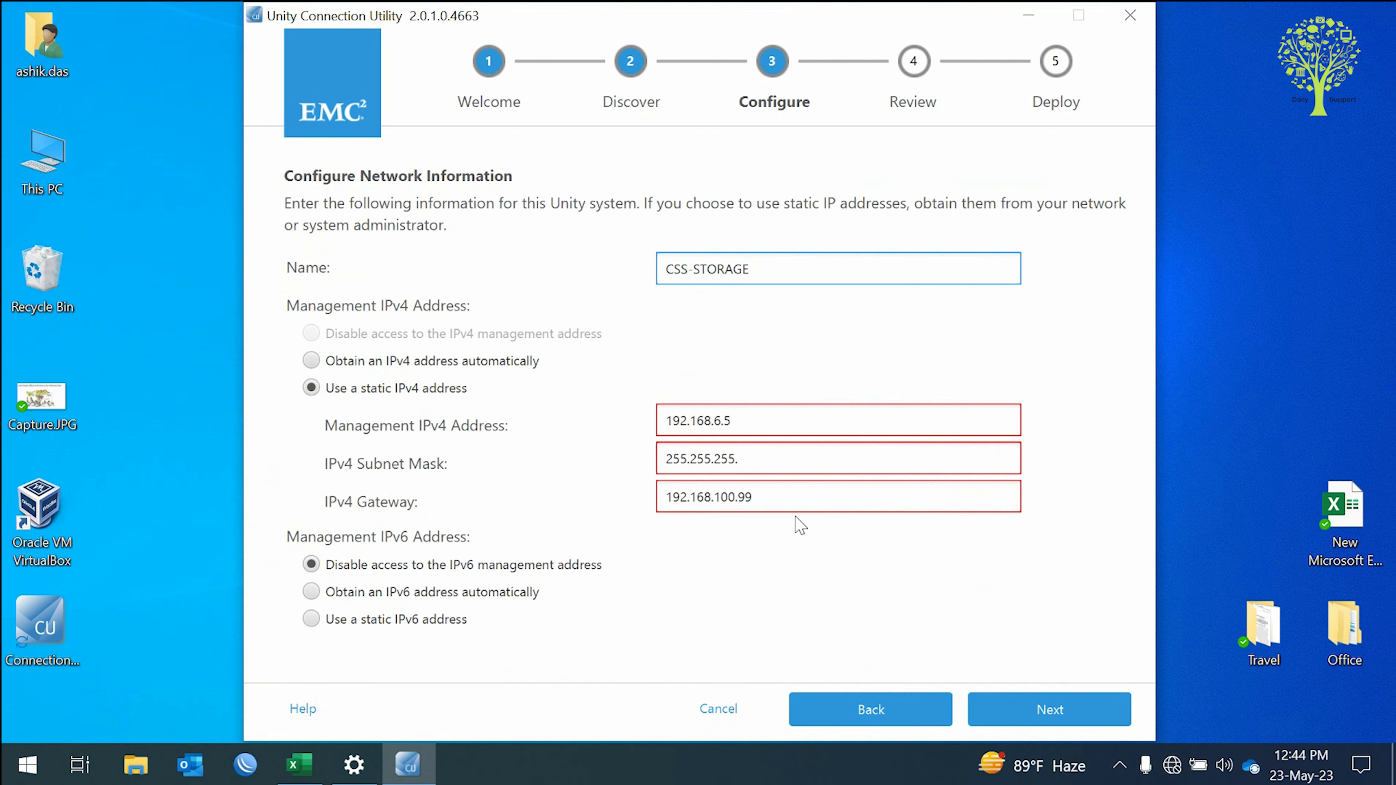
type("224")
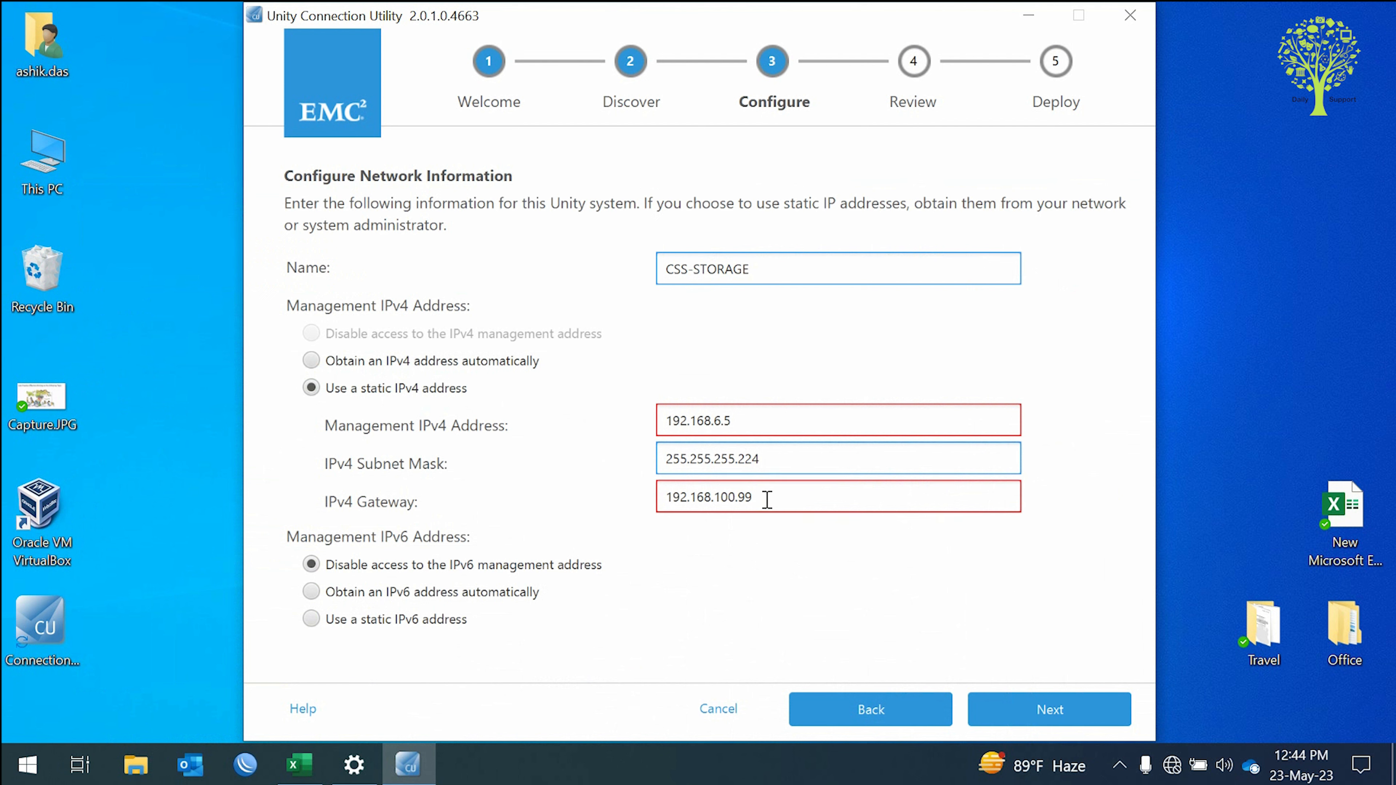
key("BackSpace")
key("BackSpace")
key("BackSpace")
key("BackSpace")
key("BackSpace")
key("BackSpace")
type("6.1")
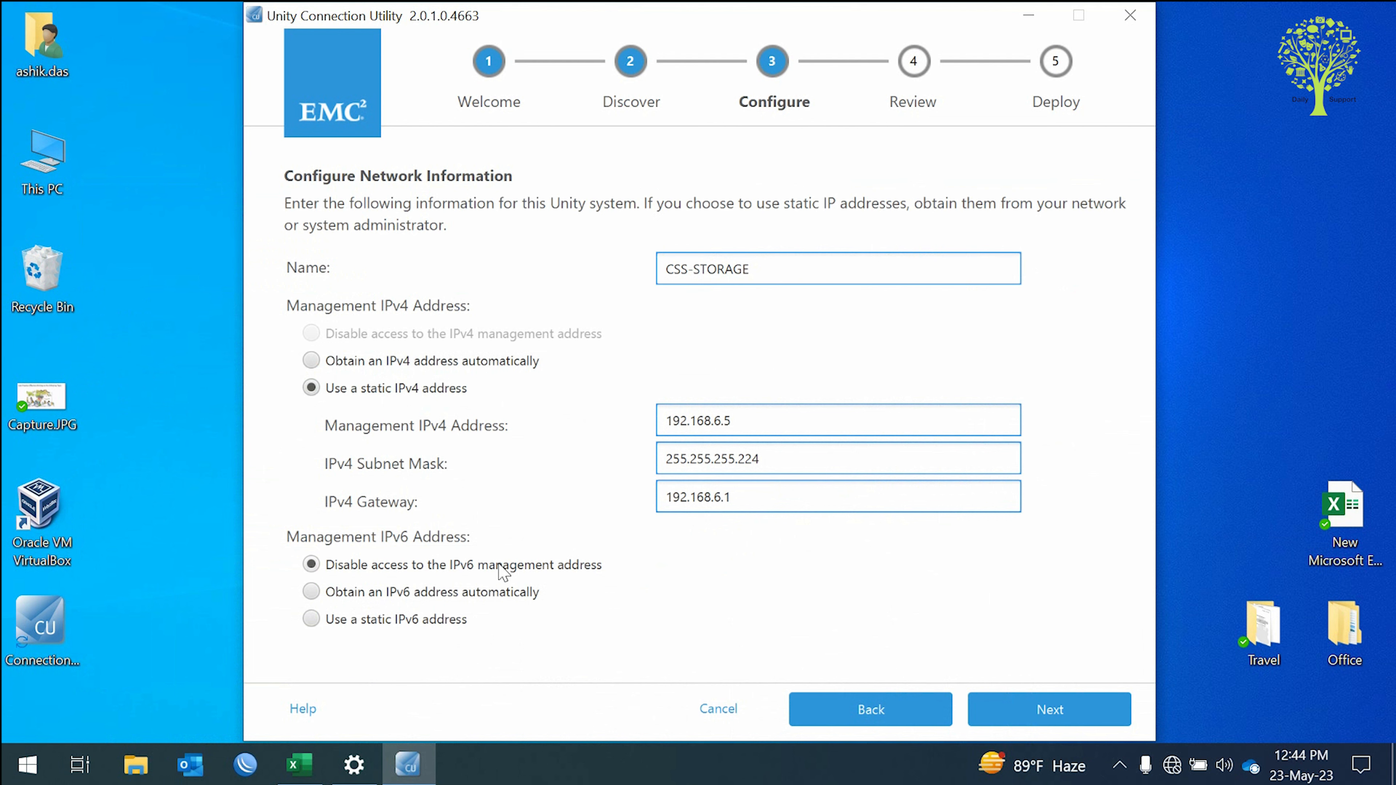
left_click(1056, 712)
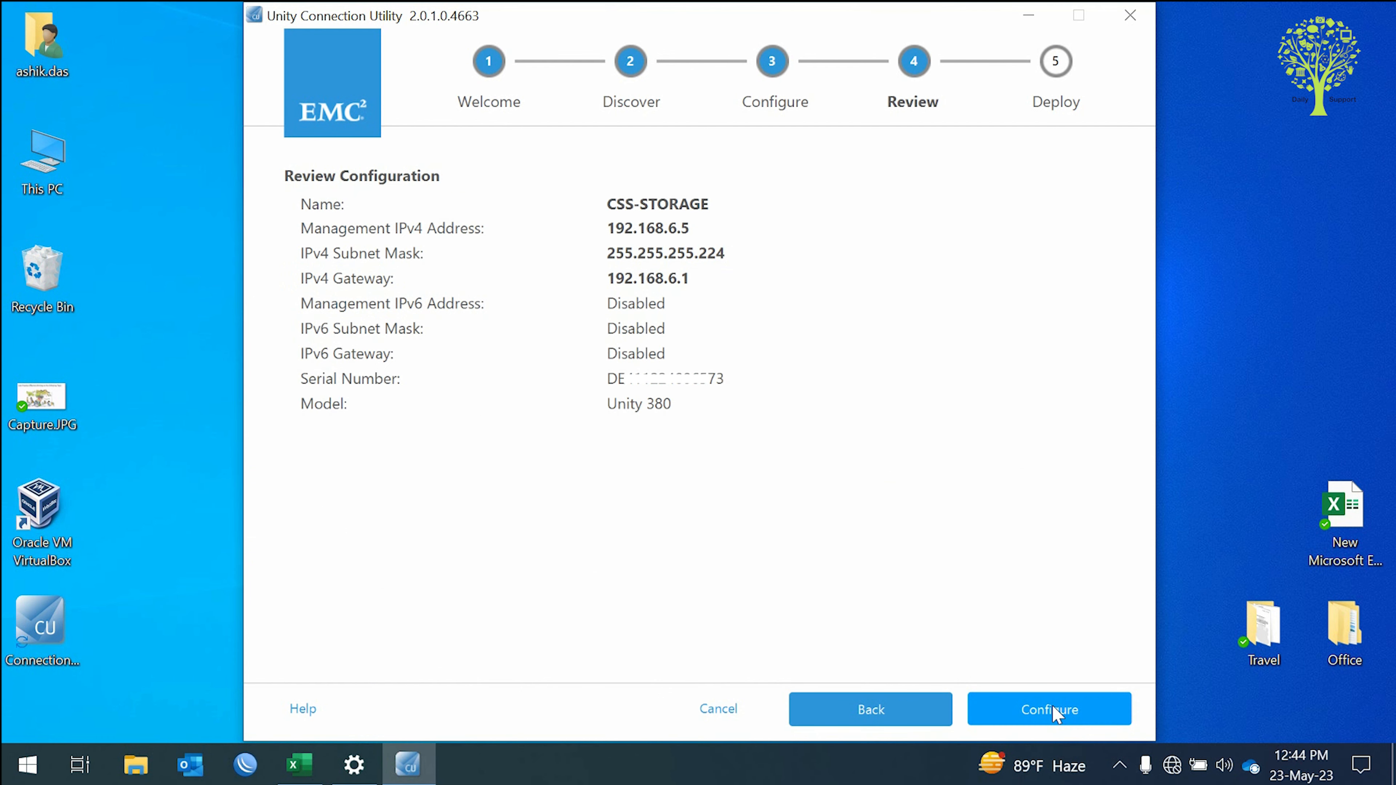
Apply the reviewed network configuration to the Unity 380.
left_click(1036, 711)
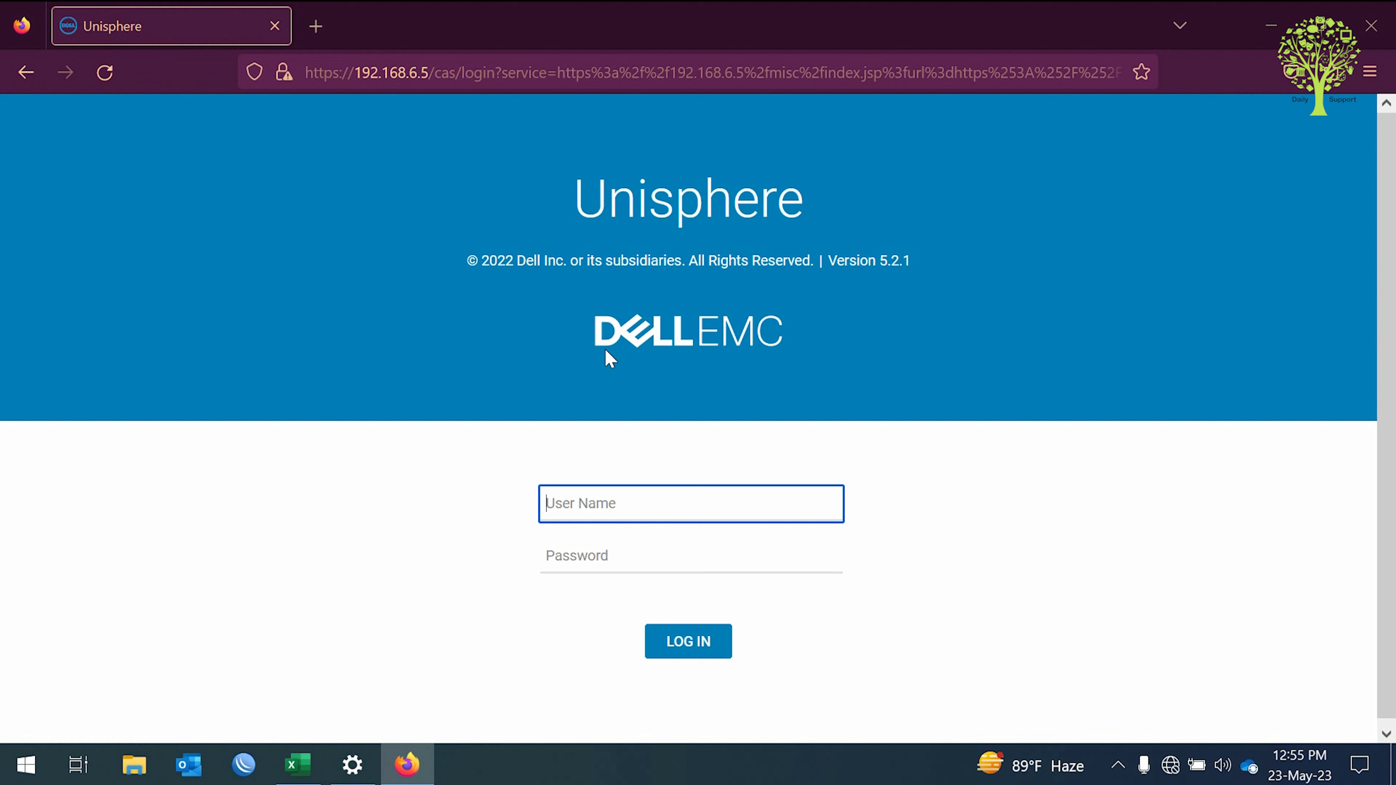
Log in to Unisphere as admin with the account password.
type("admin P")
key("BackSpace")
key("BackSpace")
left_click(565, 561)
type("P")
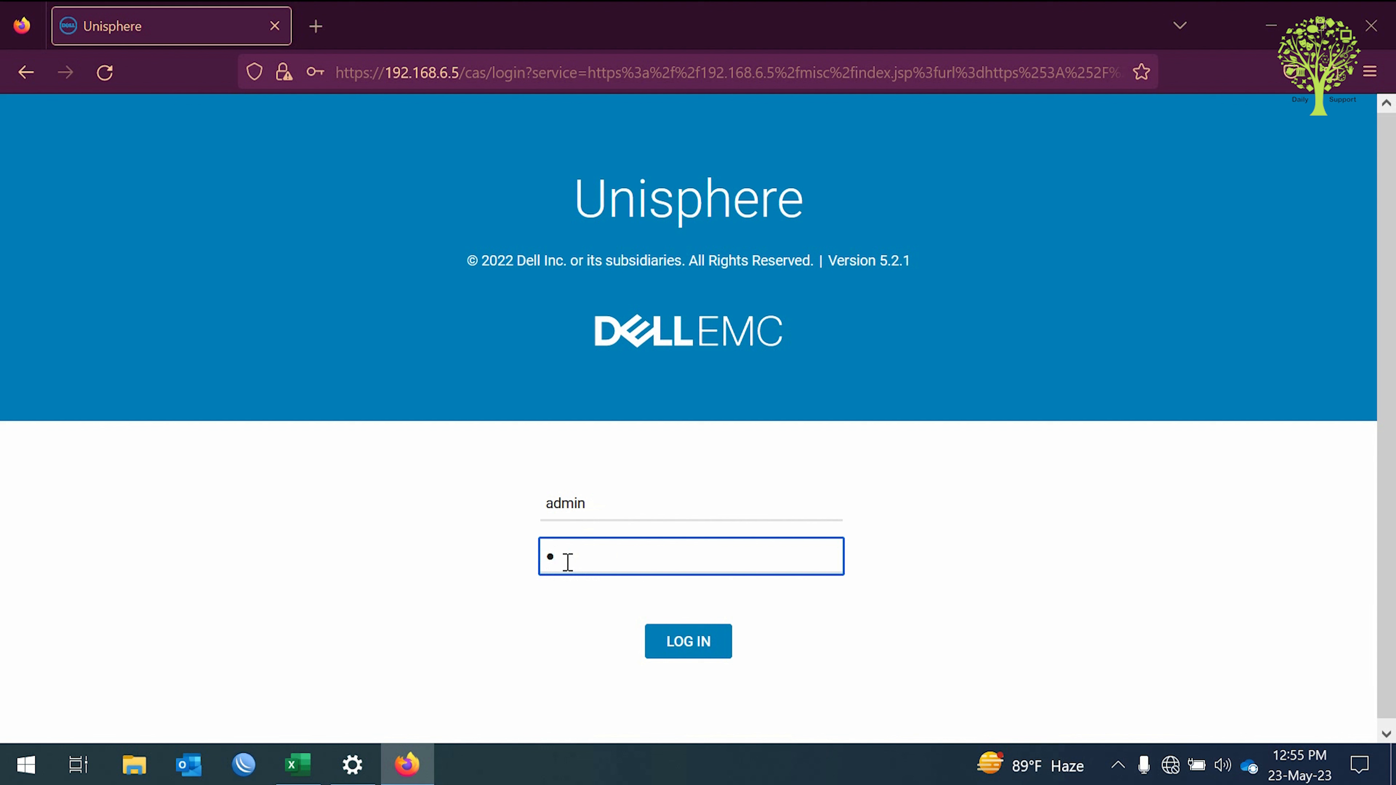
type("assword123#")
left_click(698, 647)
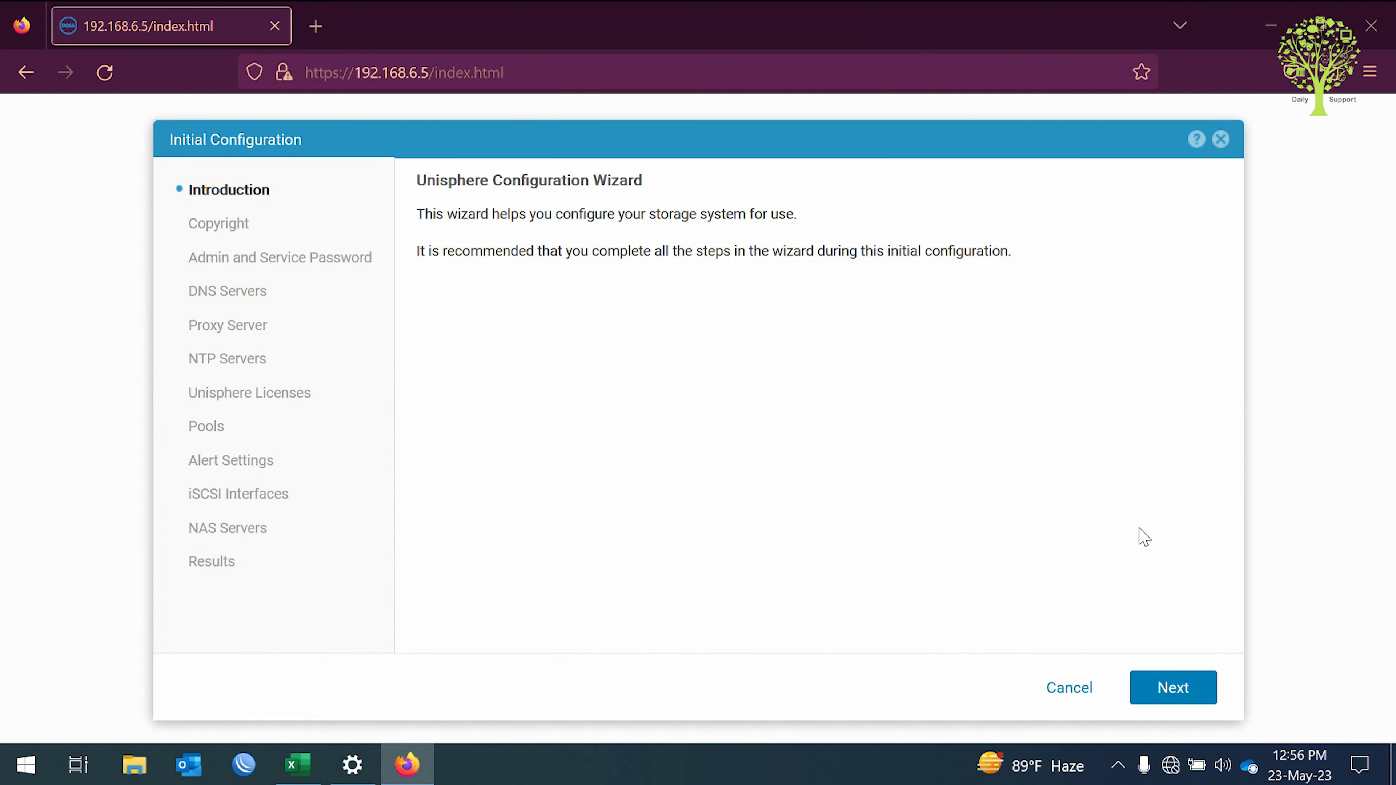
Move past the introduction and accept the license agreement.
left_click(1165, 686)
left_click_drag(1213, 240, 1213, 505)
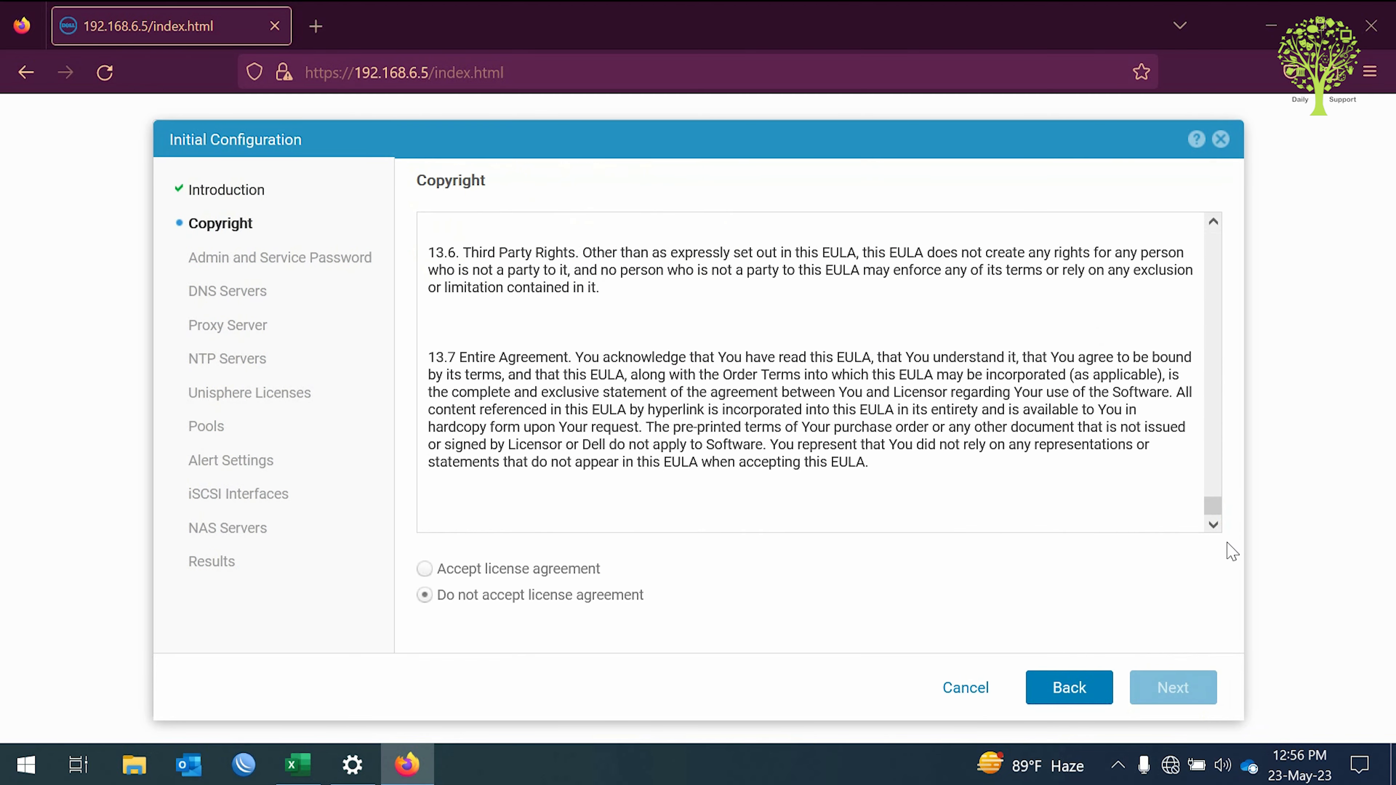
triple_click(519, 572)
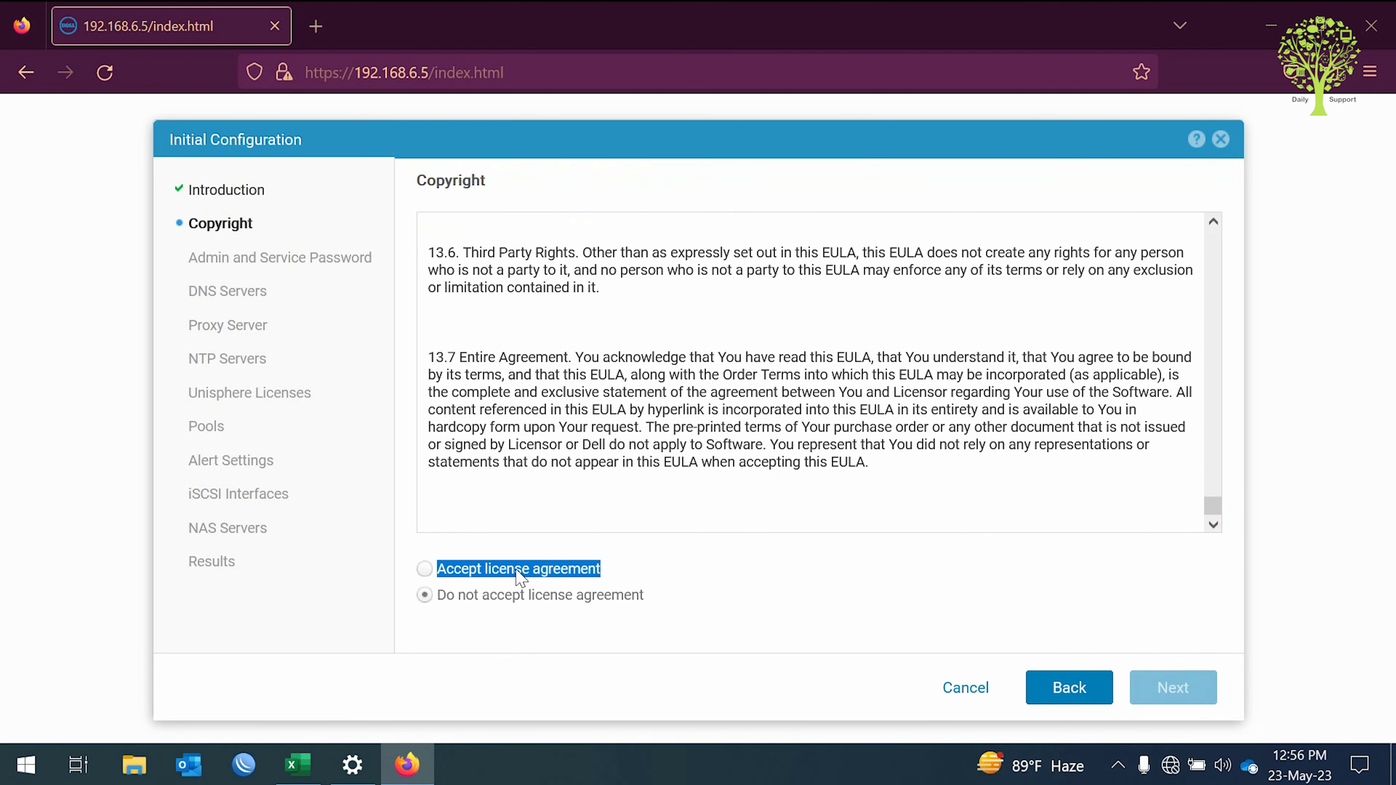
left_click(427, 569)
left_click(1182, 697)
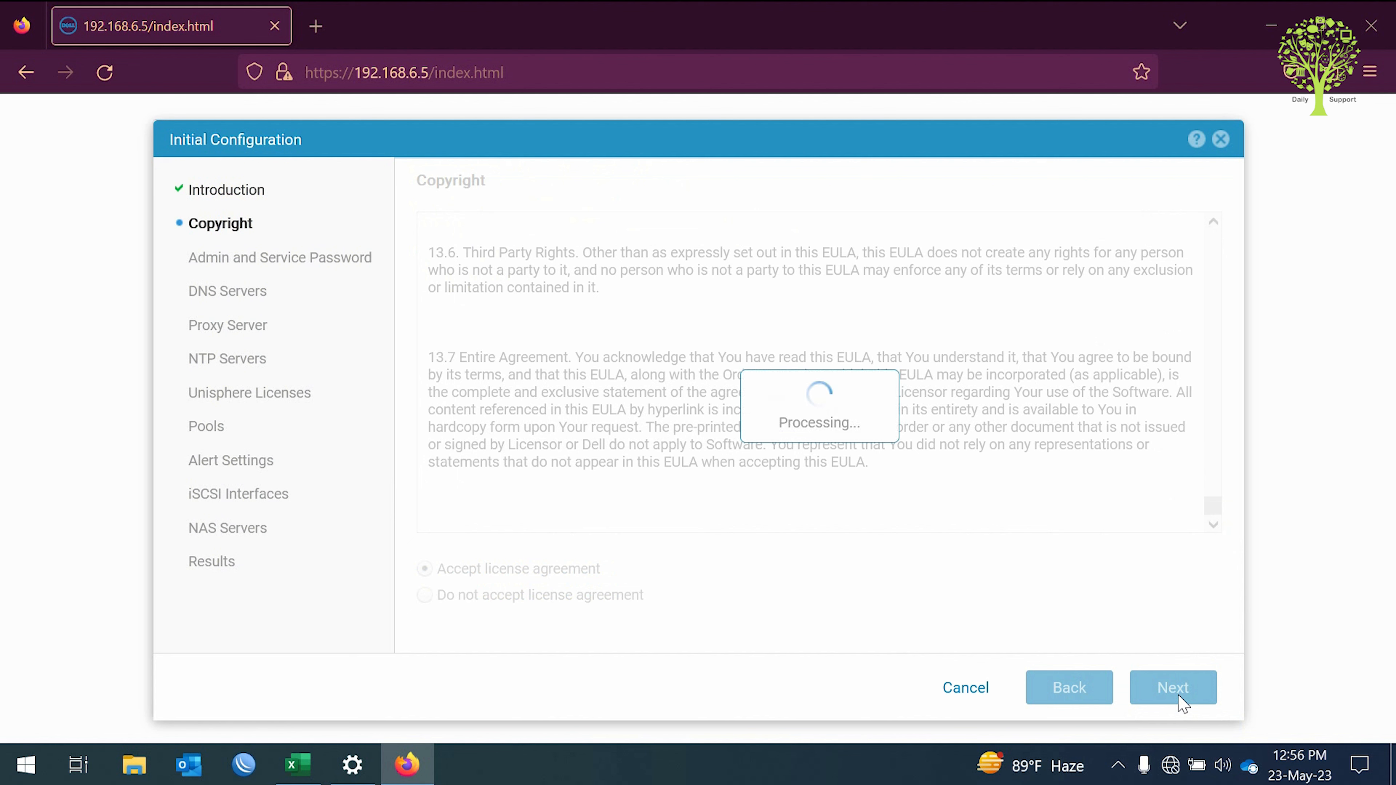
Set and confirm the new admin password, keep automatic DNS, and skip the proxy server.
type("Passw")
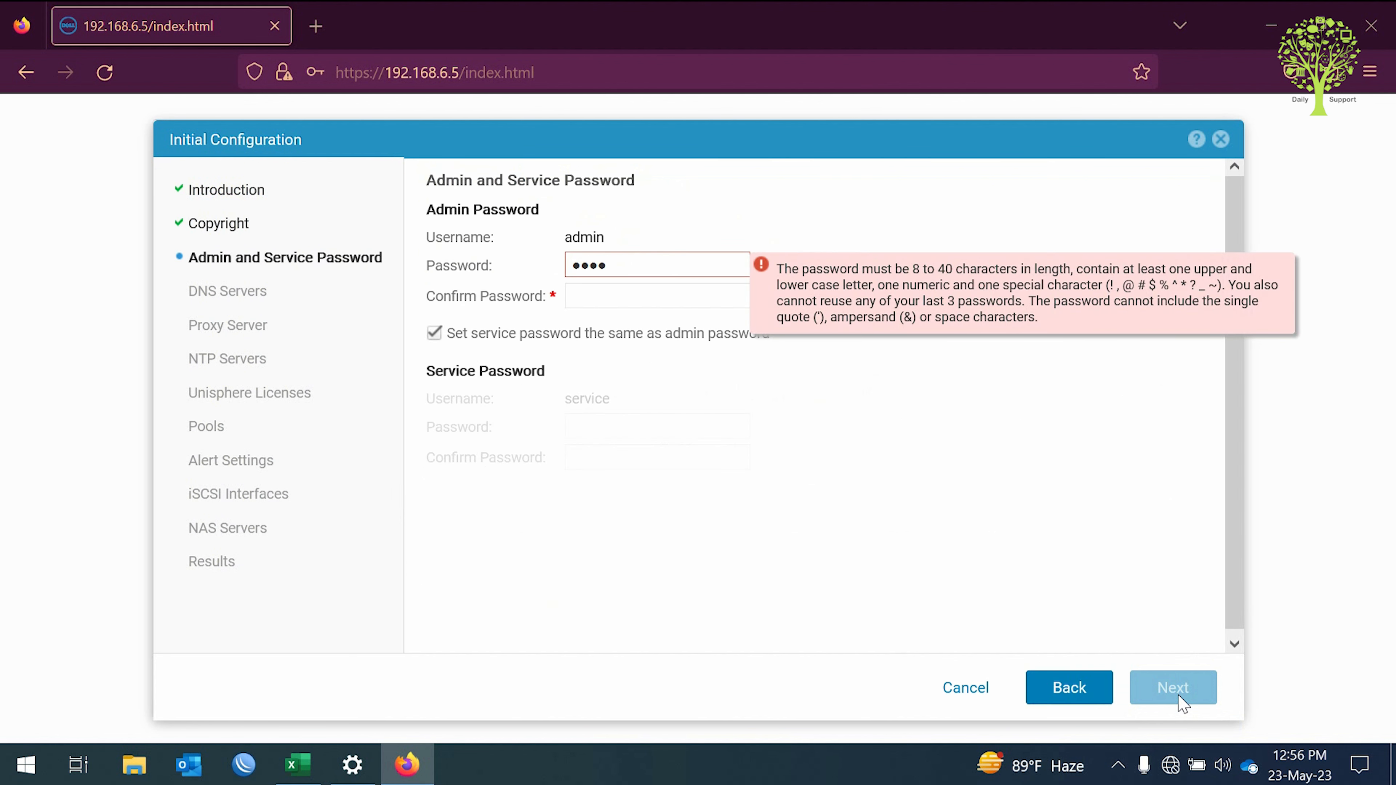
type("0rd!")
key("Tab")
type("Passw0rd")
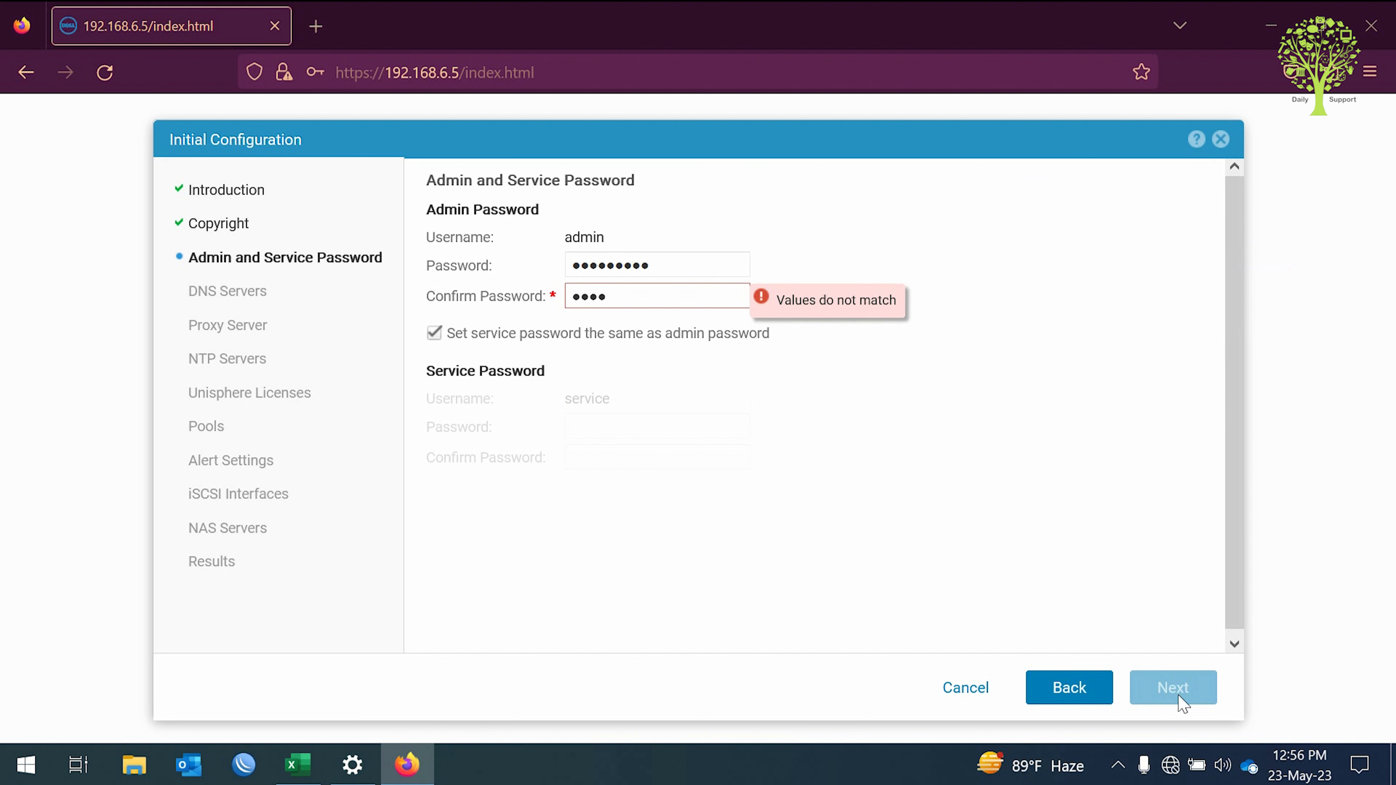
type("!")
key("ctrl+a")
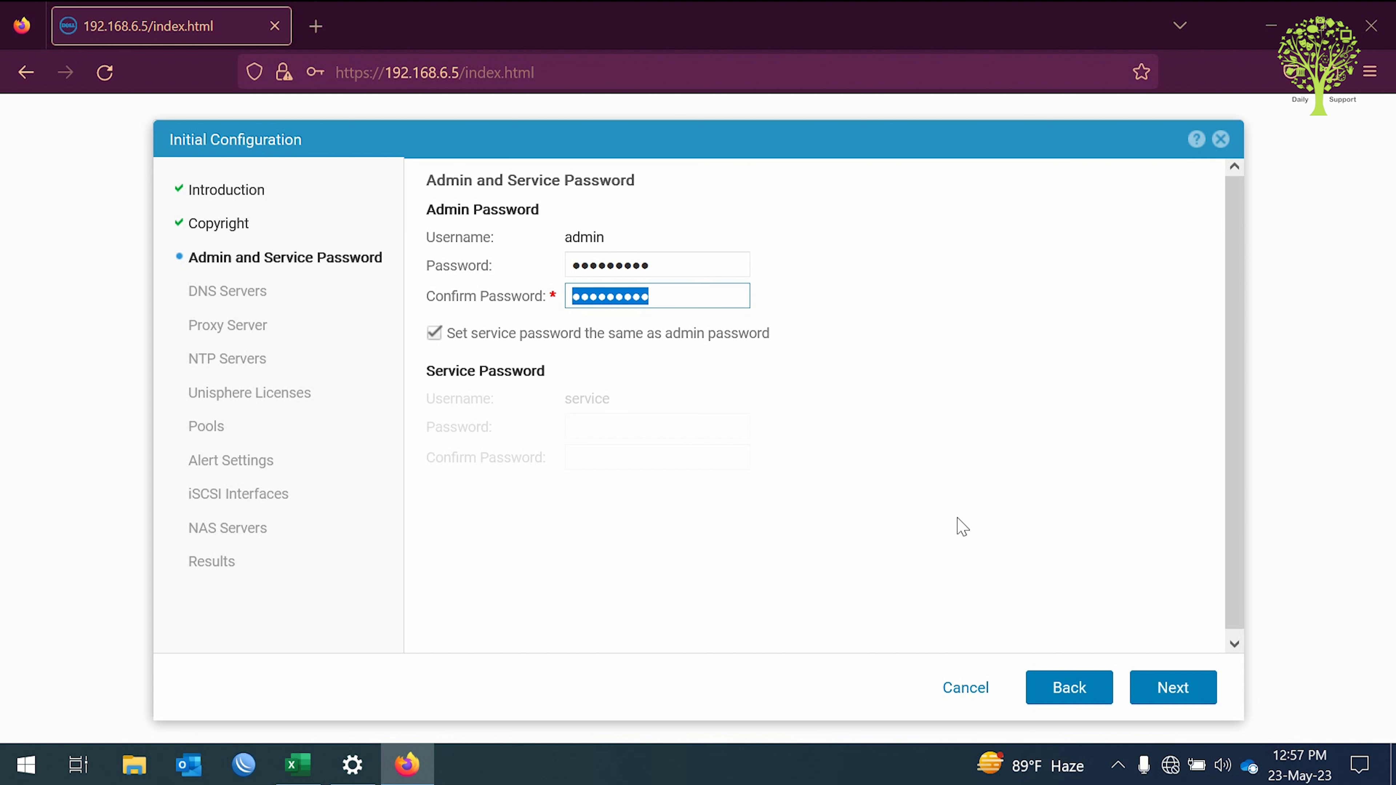
left_click(1174, 690)
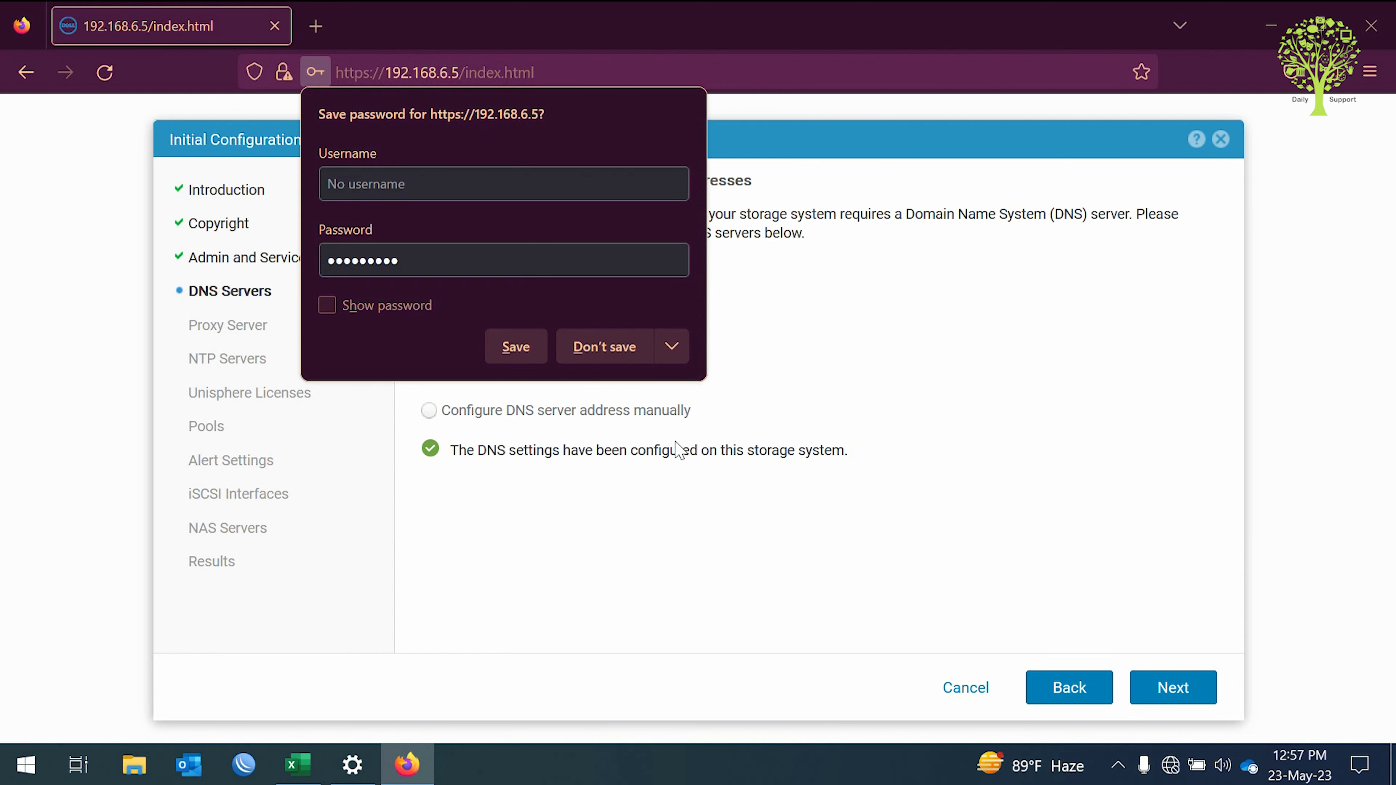
left_click(614, 350)
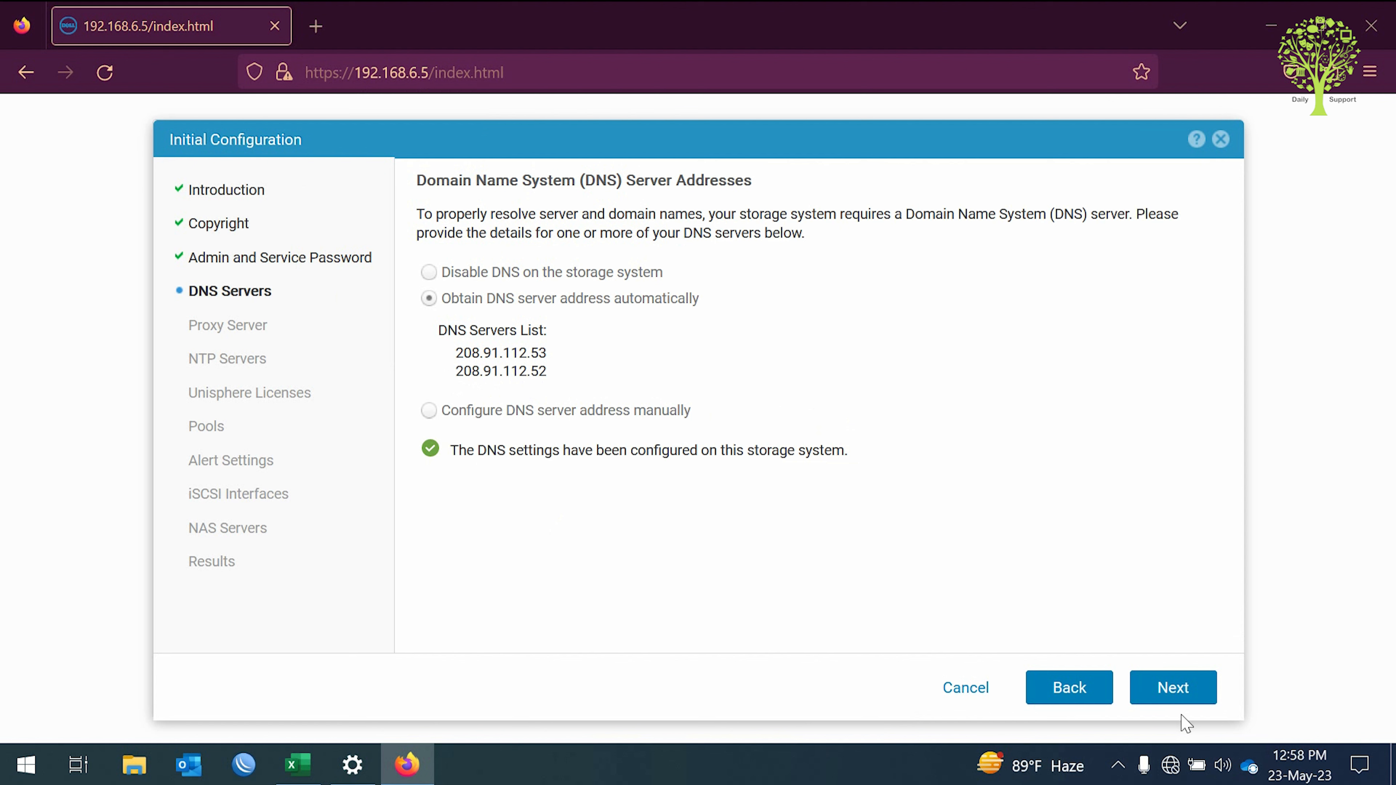
left_click(1184, 687)
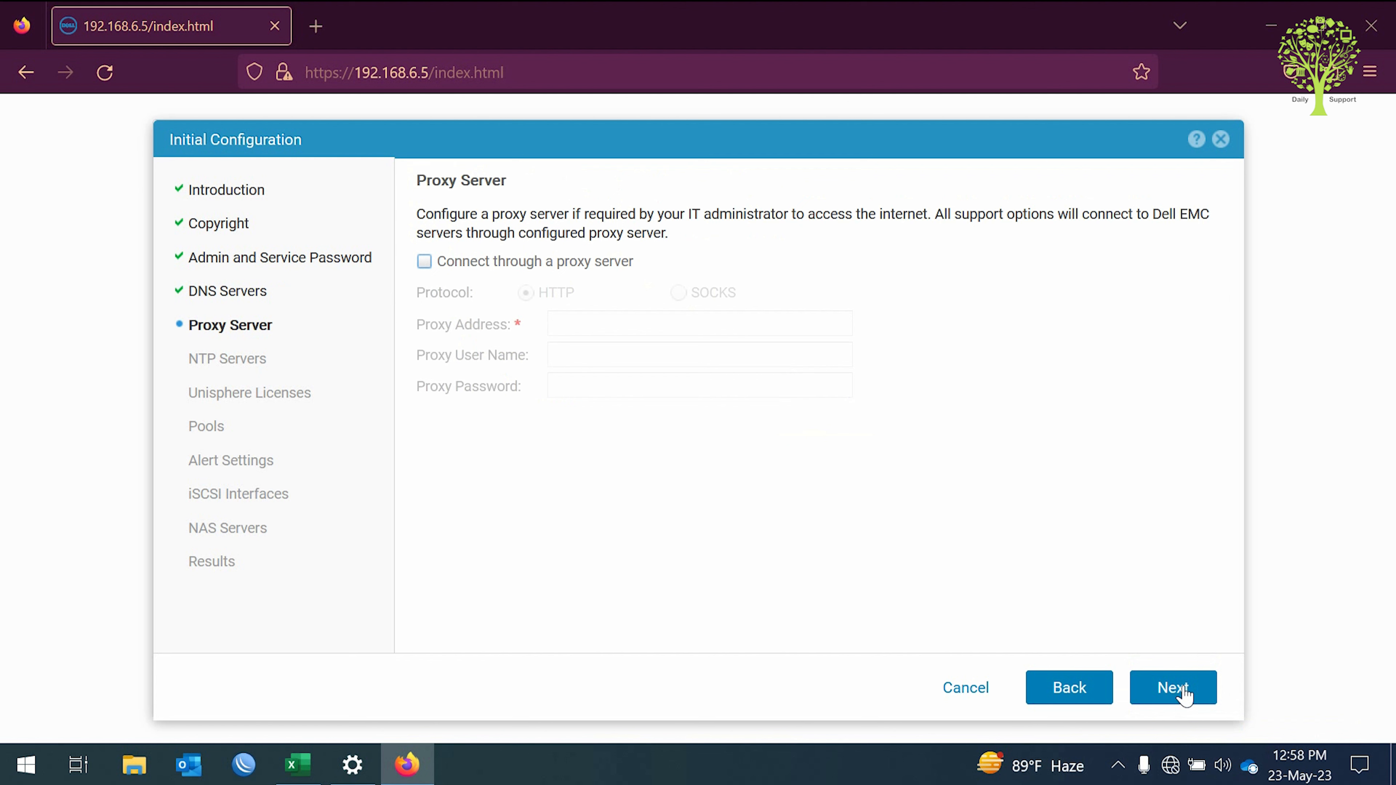
left_click(1185, 695)
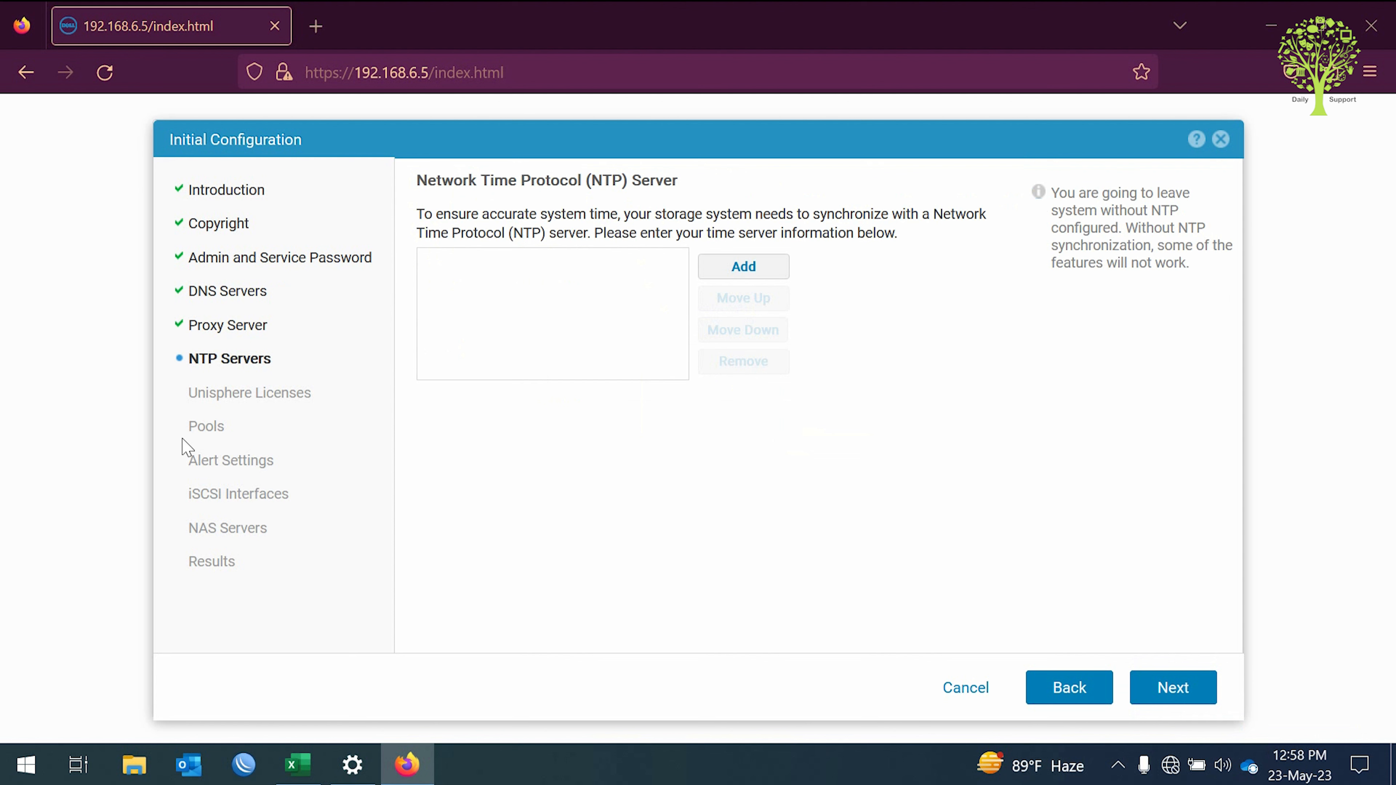
Add 0.asia.pool.ntp.org as the NTP server, then cancel the license file installation.
left_click(751, 269)
type("0.asia.pool.ntp.org")
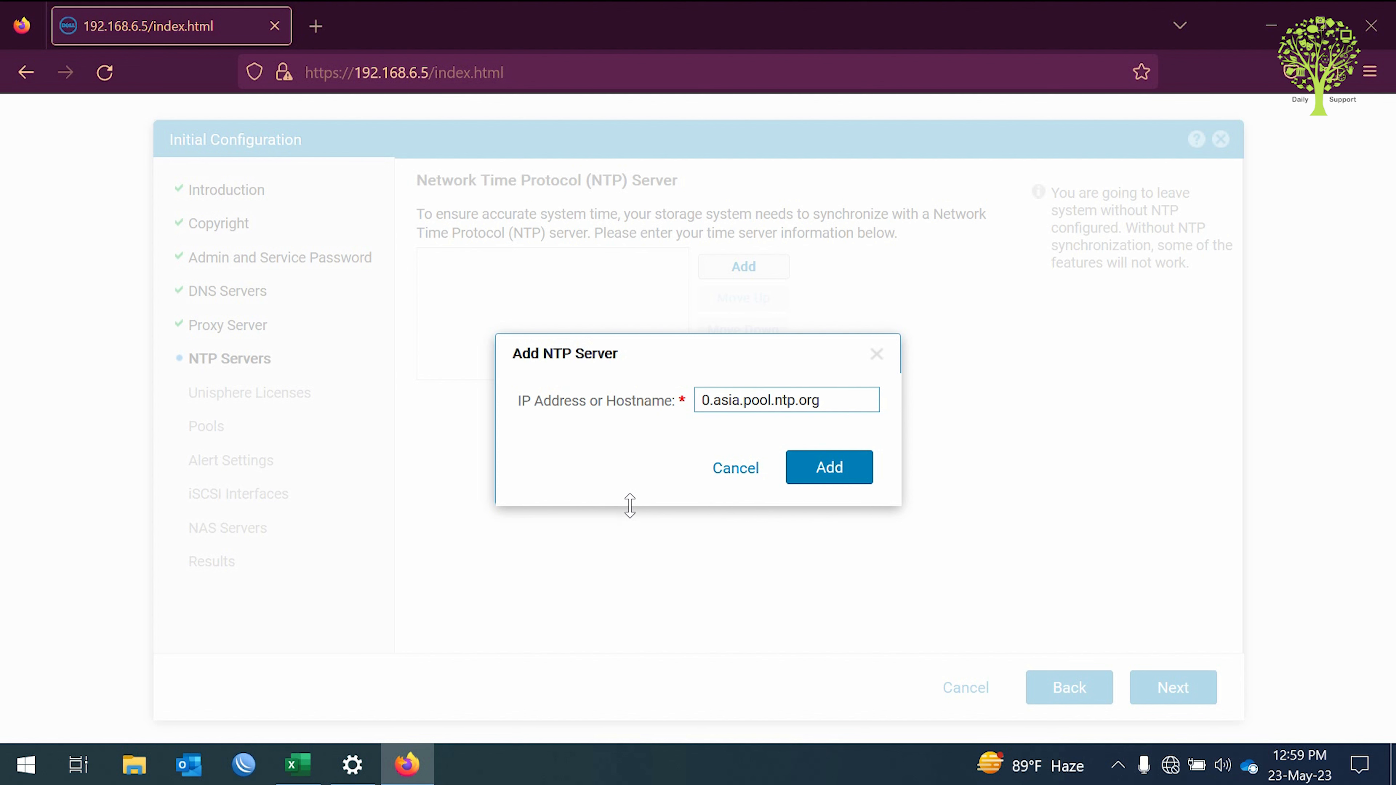
left_click(863, 467)
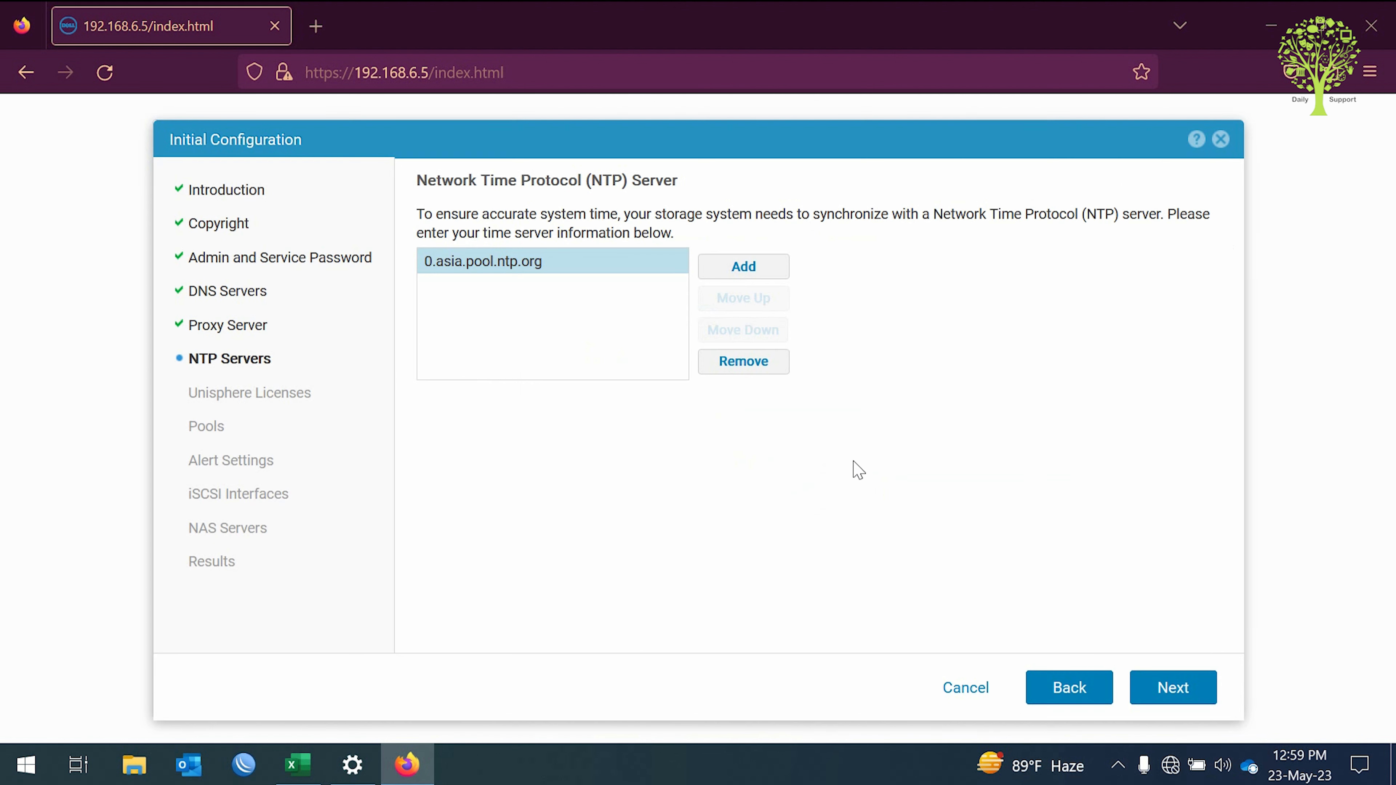
left_click(1173, 693)
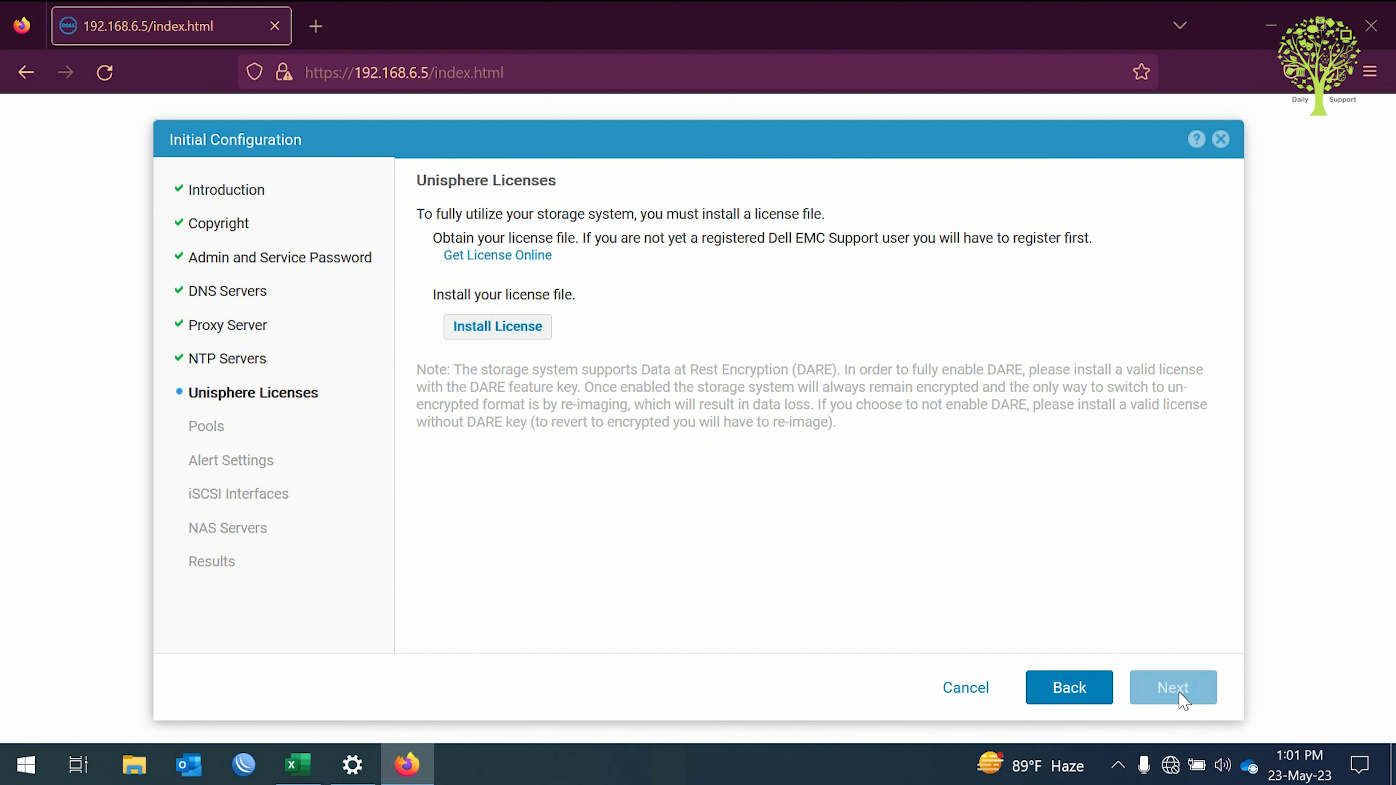
left_click(547, 335)
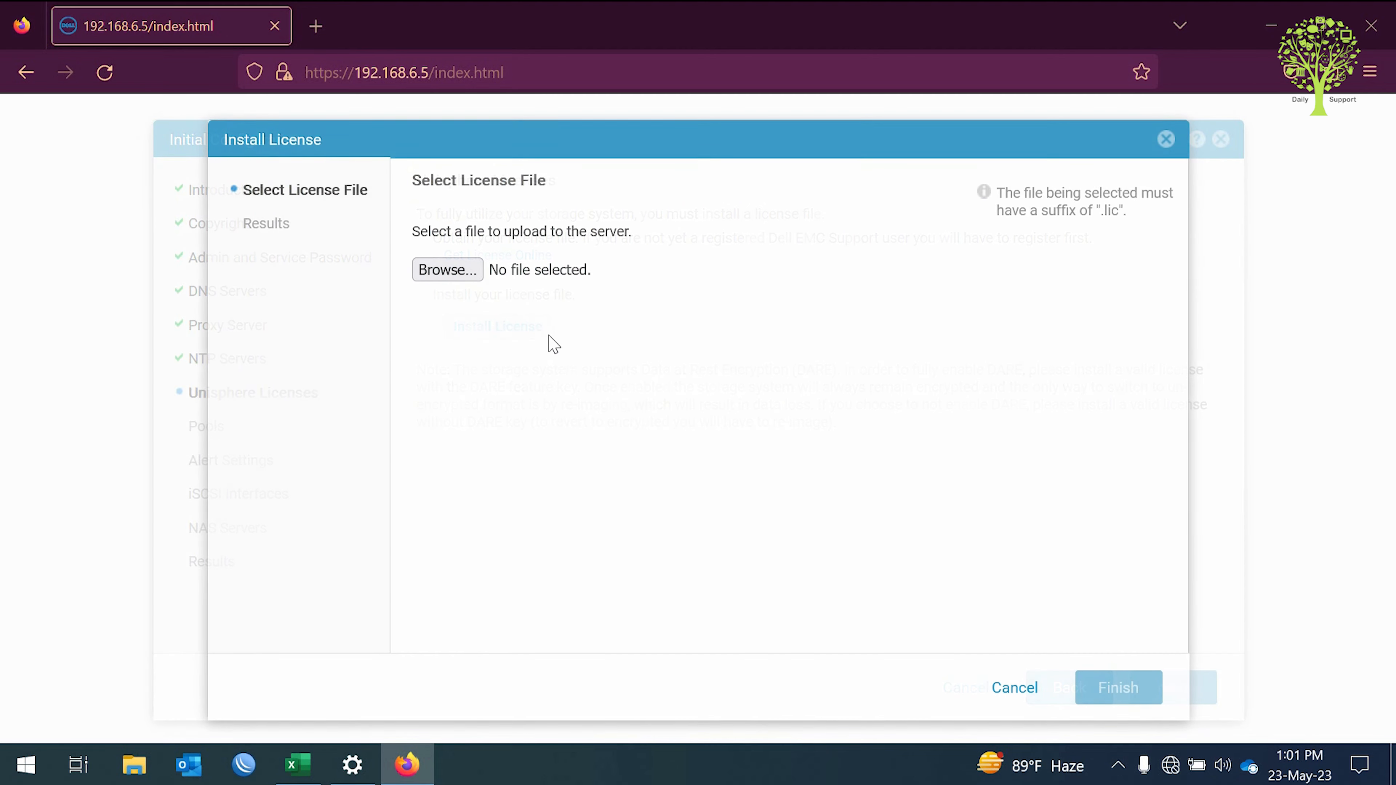
left_click(1006, 694)
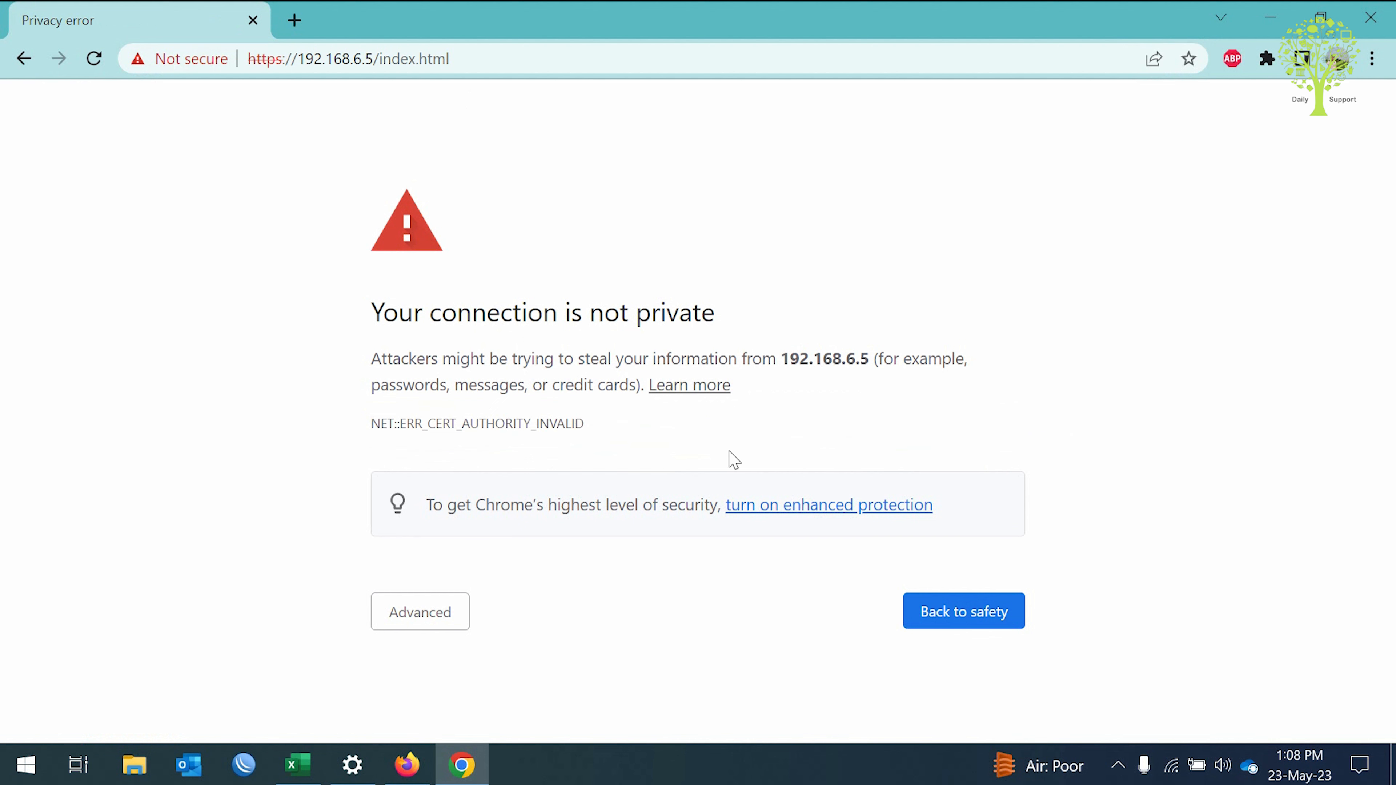
Bypass the certificate warning for 192.168.6.5 and sign in to Unisphere as admin.
left_click(404, 619)
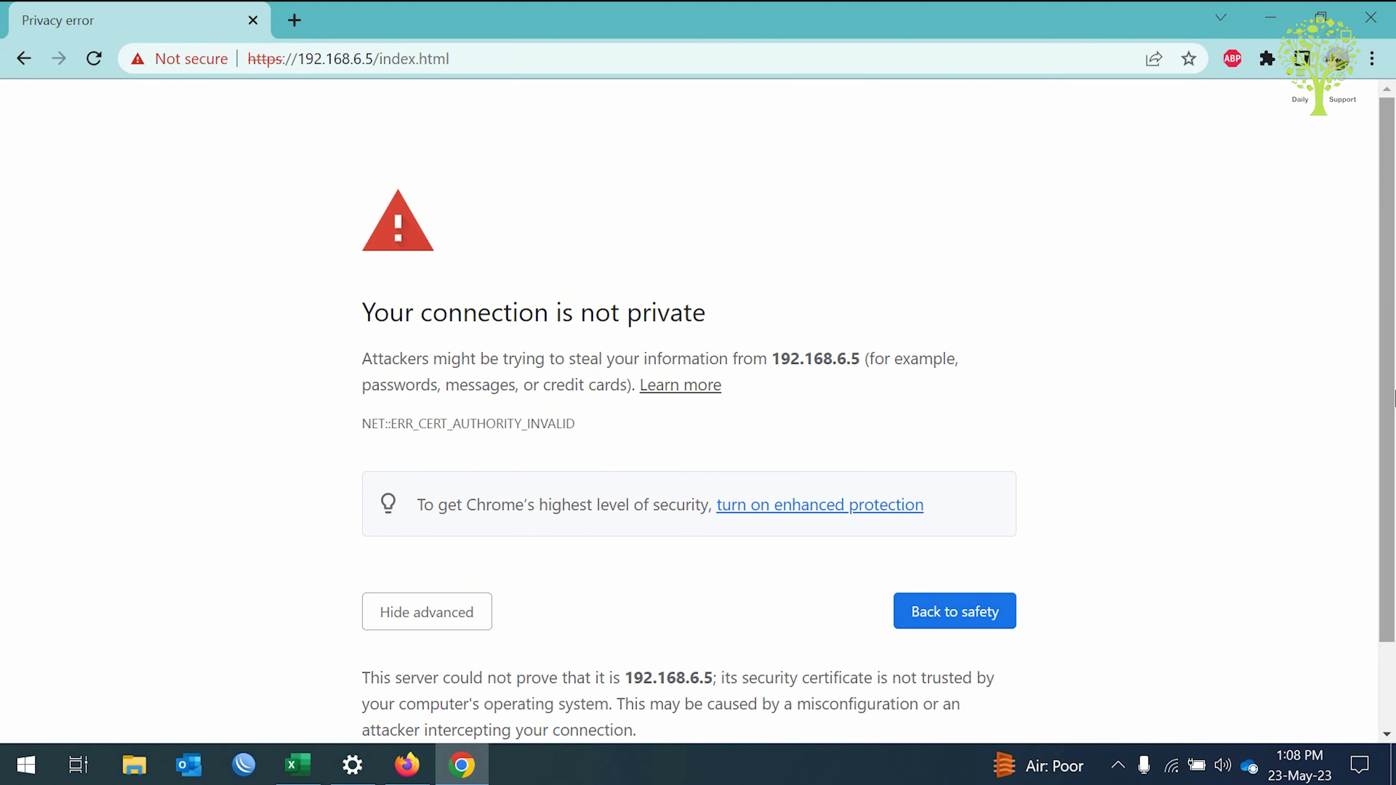
scroll(405, 627, "down", 2)
left_click(424, 675)
type("admin")
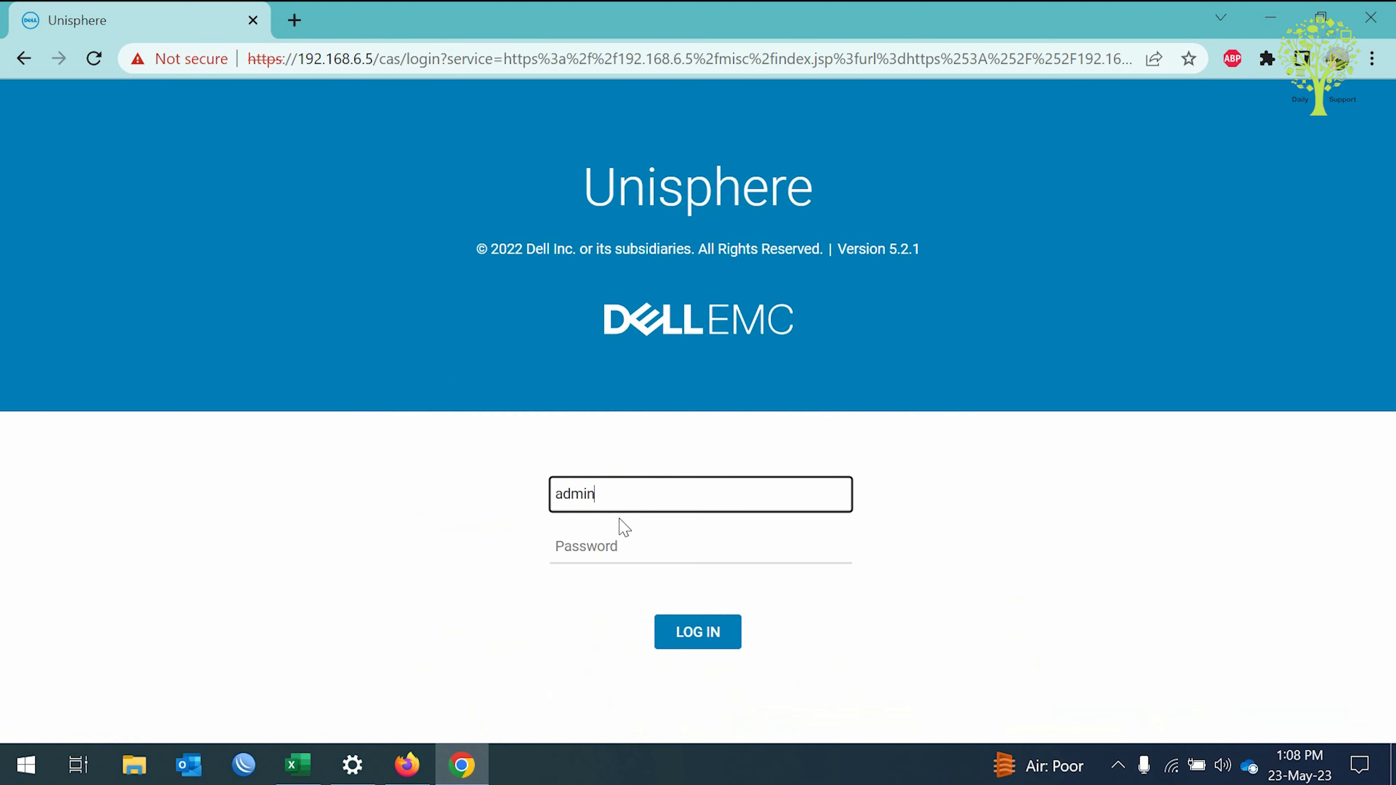
key("Tab")
type("*****")
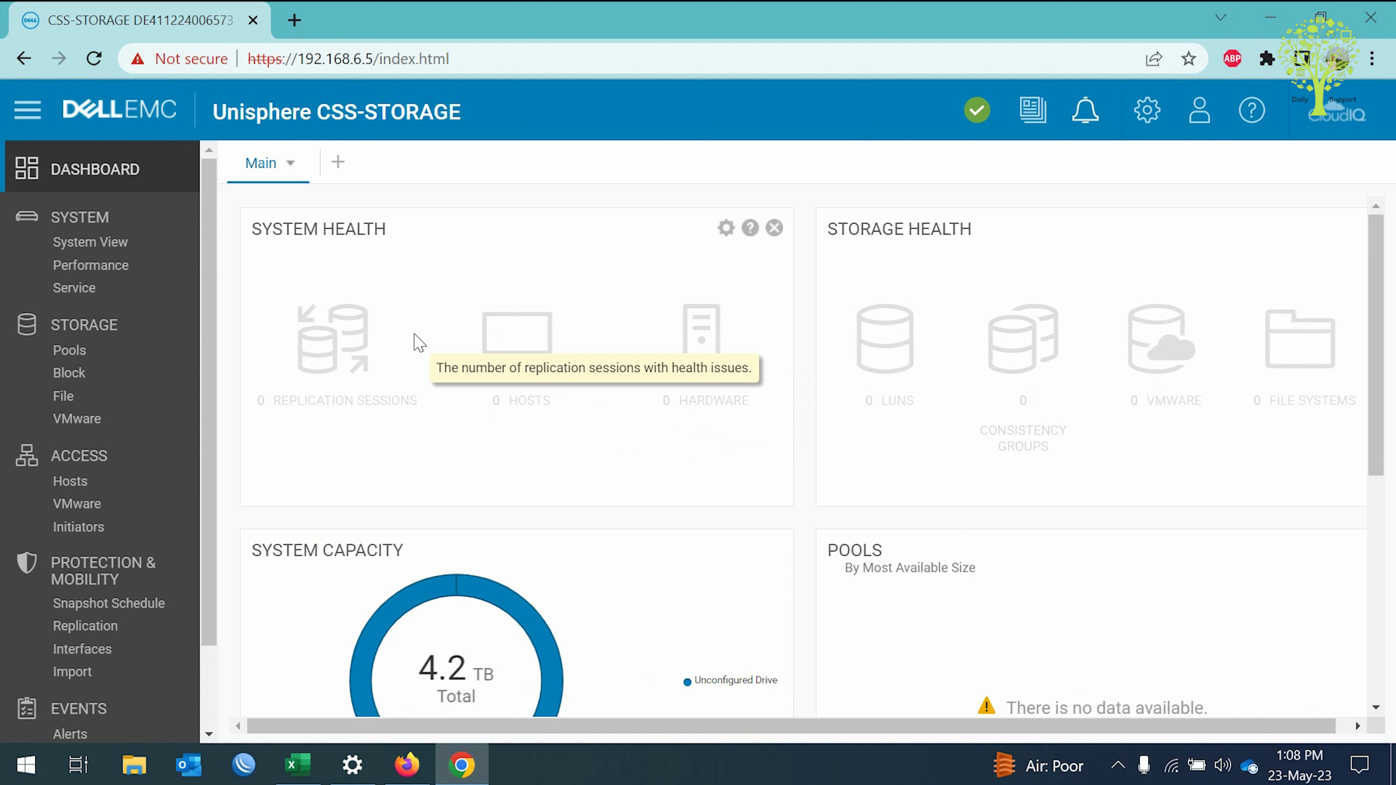
Open System View, review the overall system status details, then open Settings.
scroll(216, 572, "down", 2)
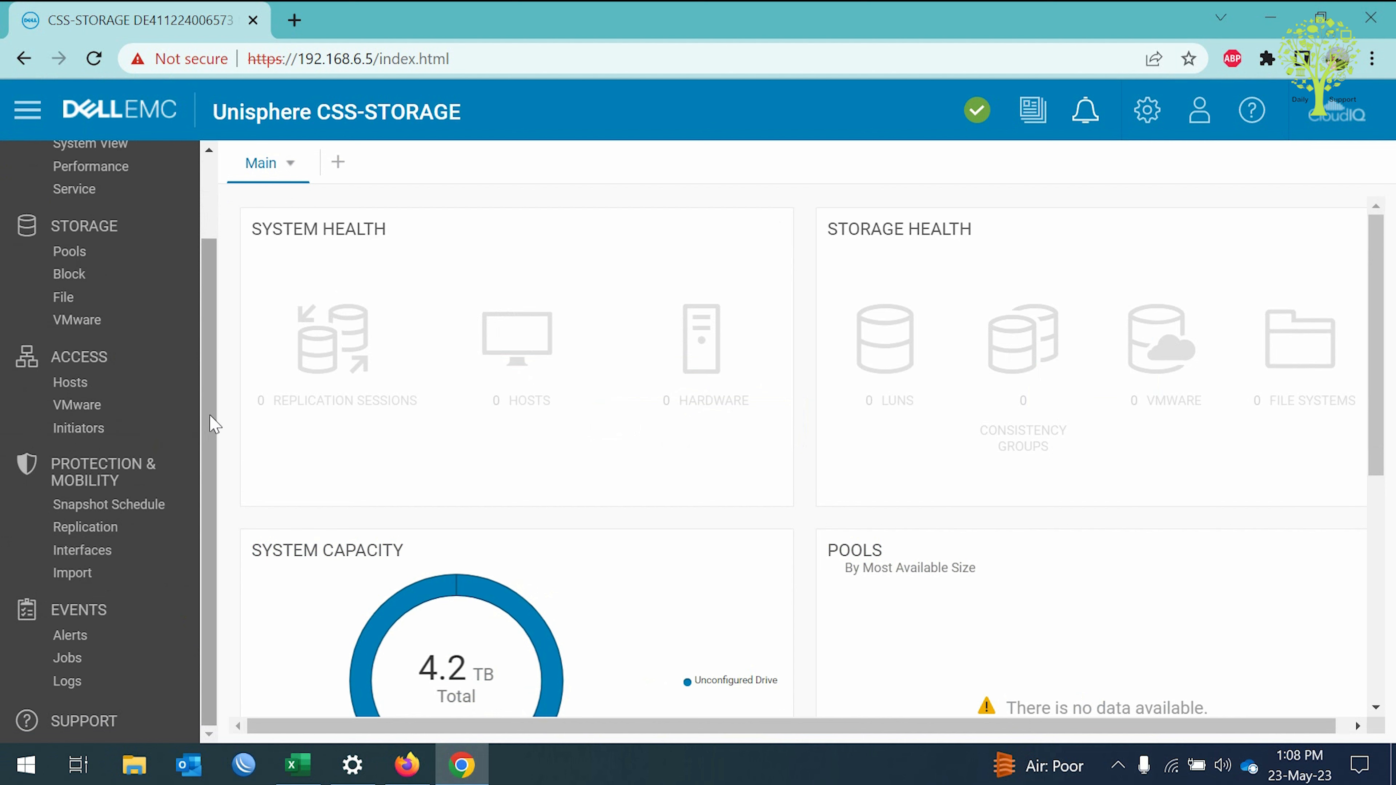
left_click_drag(211, 420, 224, 363)
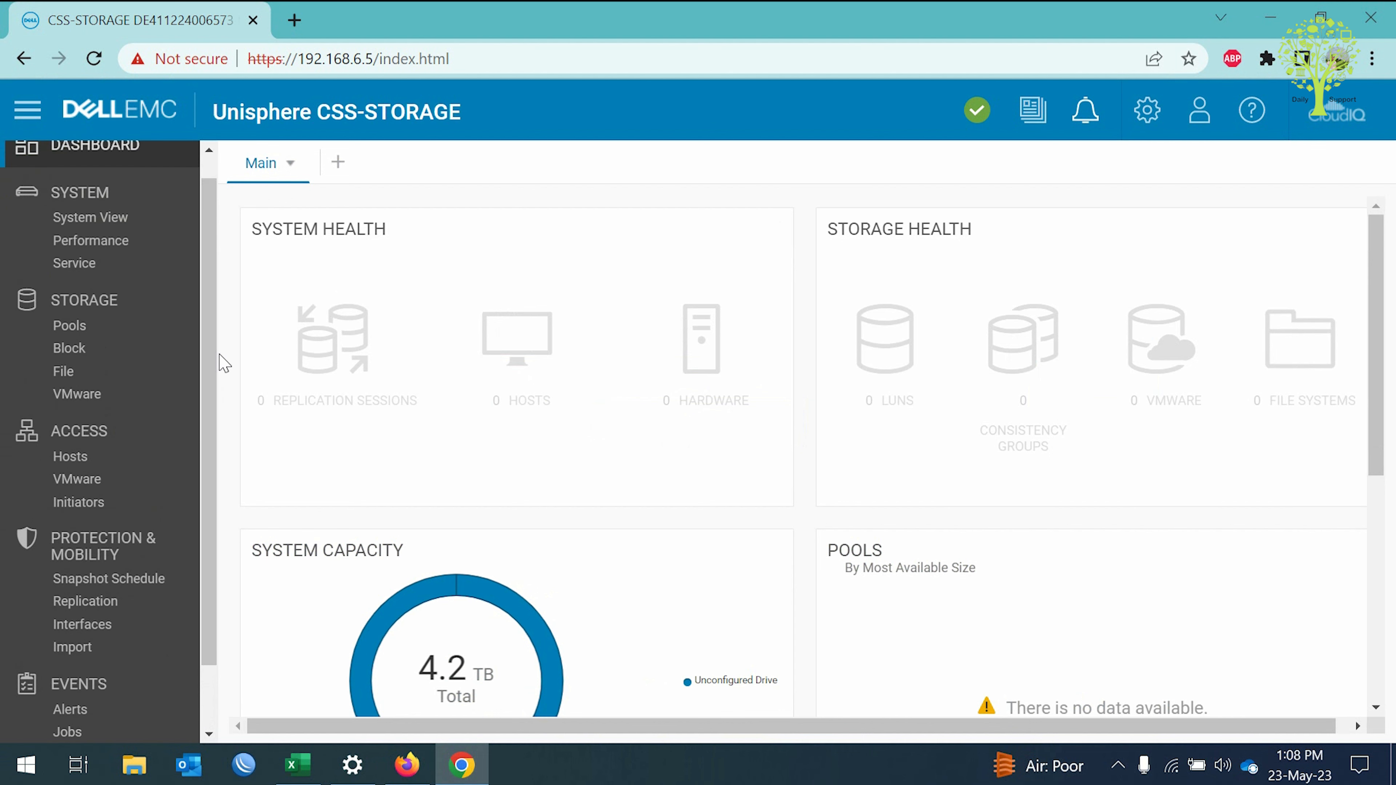
left_click(90, 217)
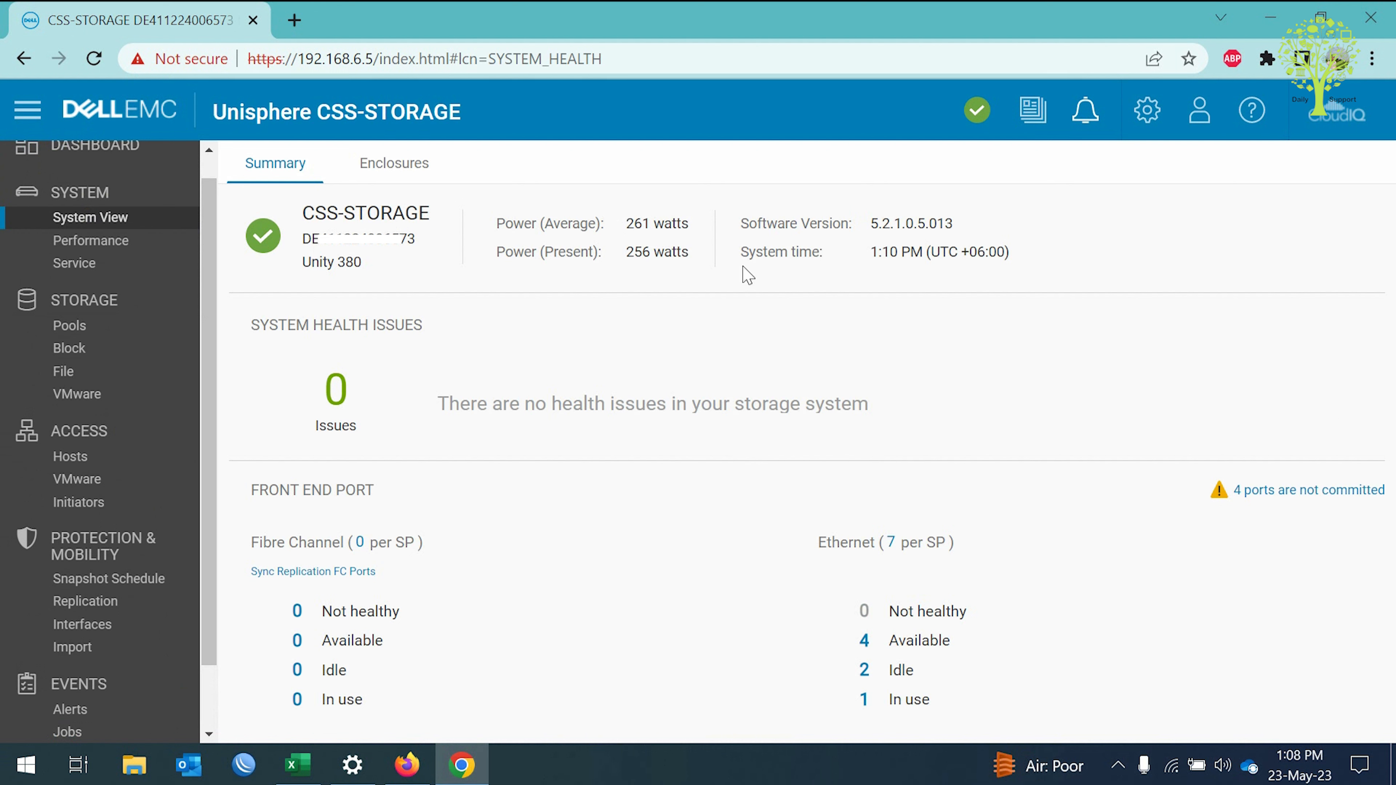
left_click(976, 110)
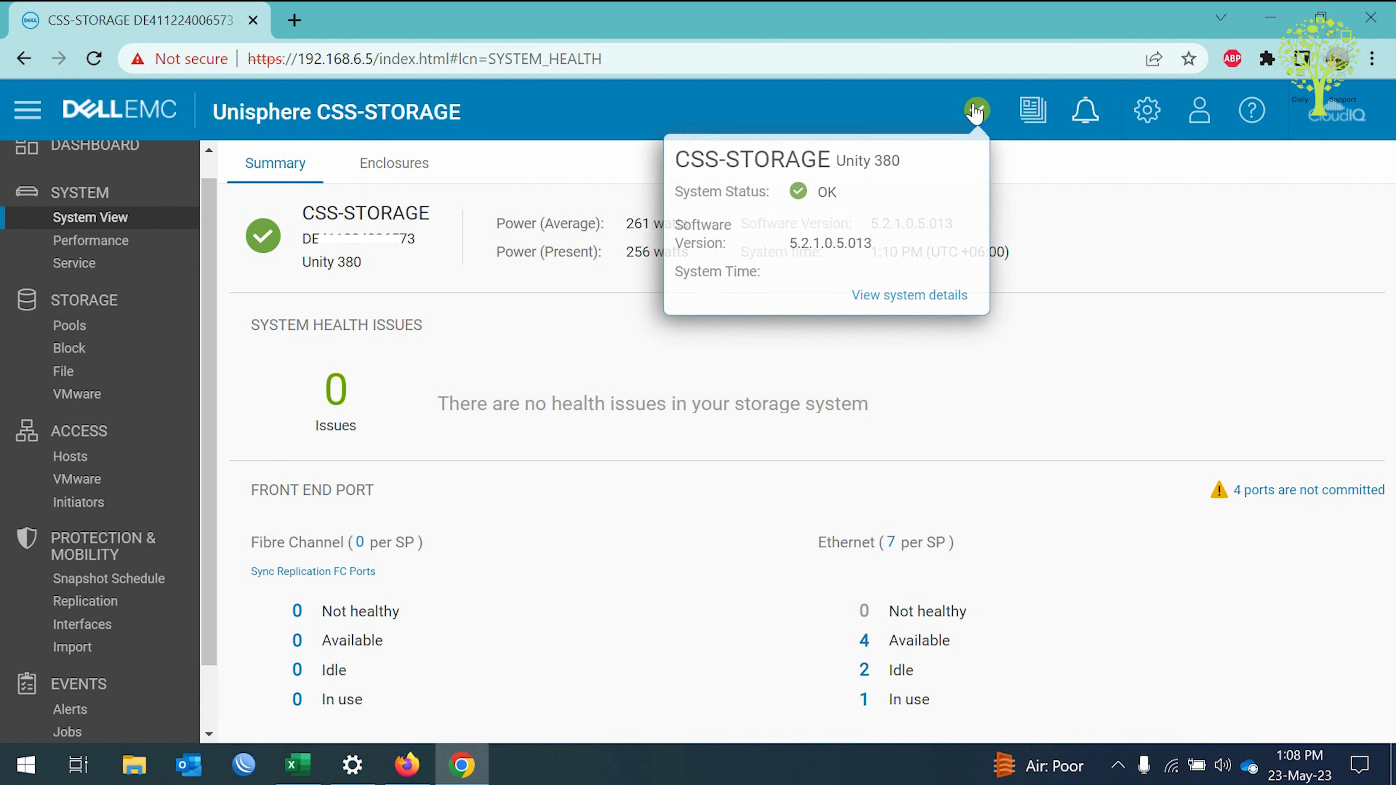
left_click(1082, 385)
left_click(1147, 110)
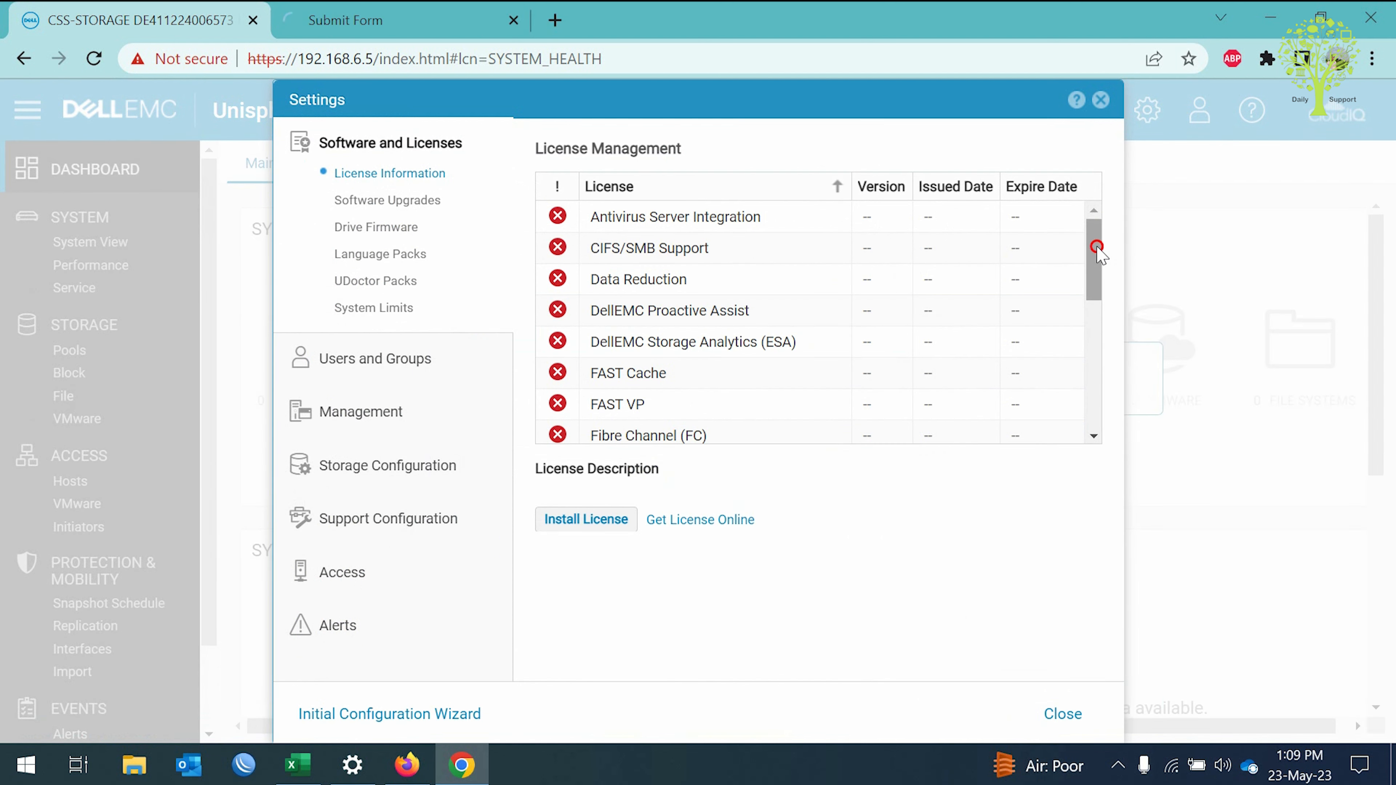
Scroll through the License Management feature list, then close Settings.
left_click_drag(1095, 263, 1102, 390)
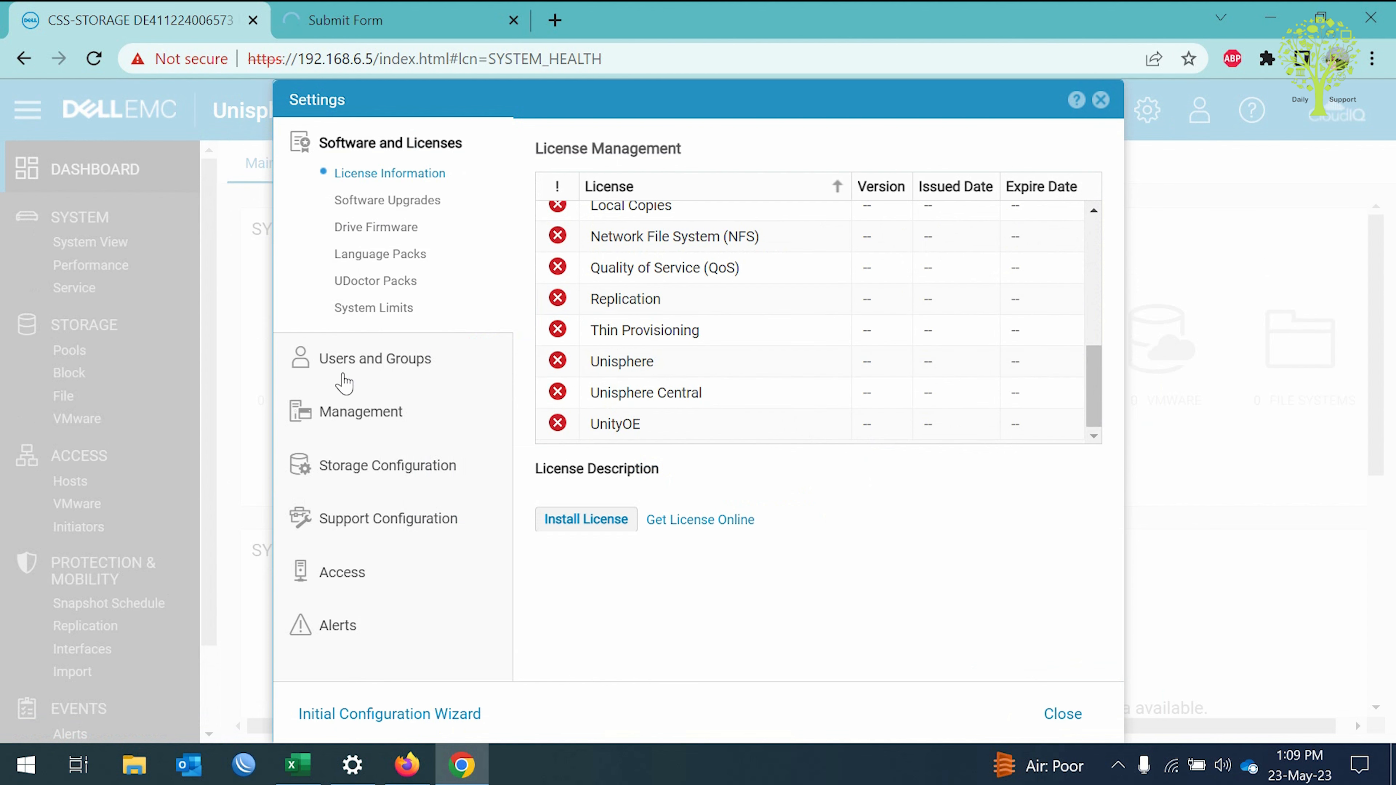
left_click(1101, 100)
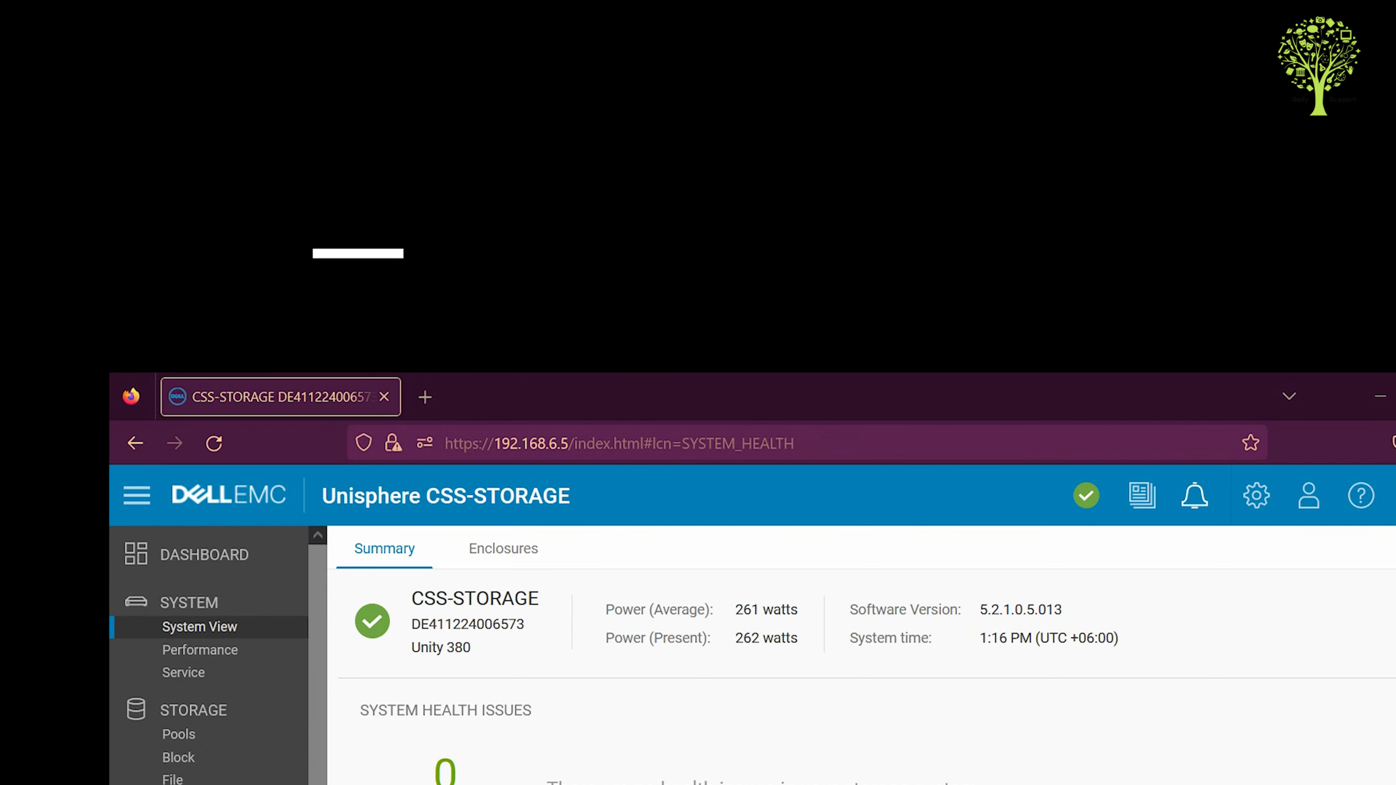
Show the DPE rear view under Enclosures and commit its uncommitted IO ports, starting health checks.
left_click(503, 548)
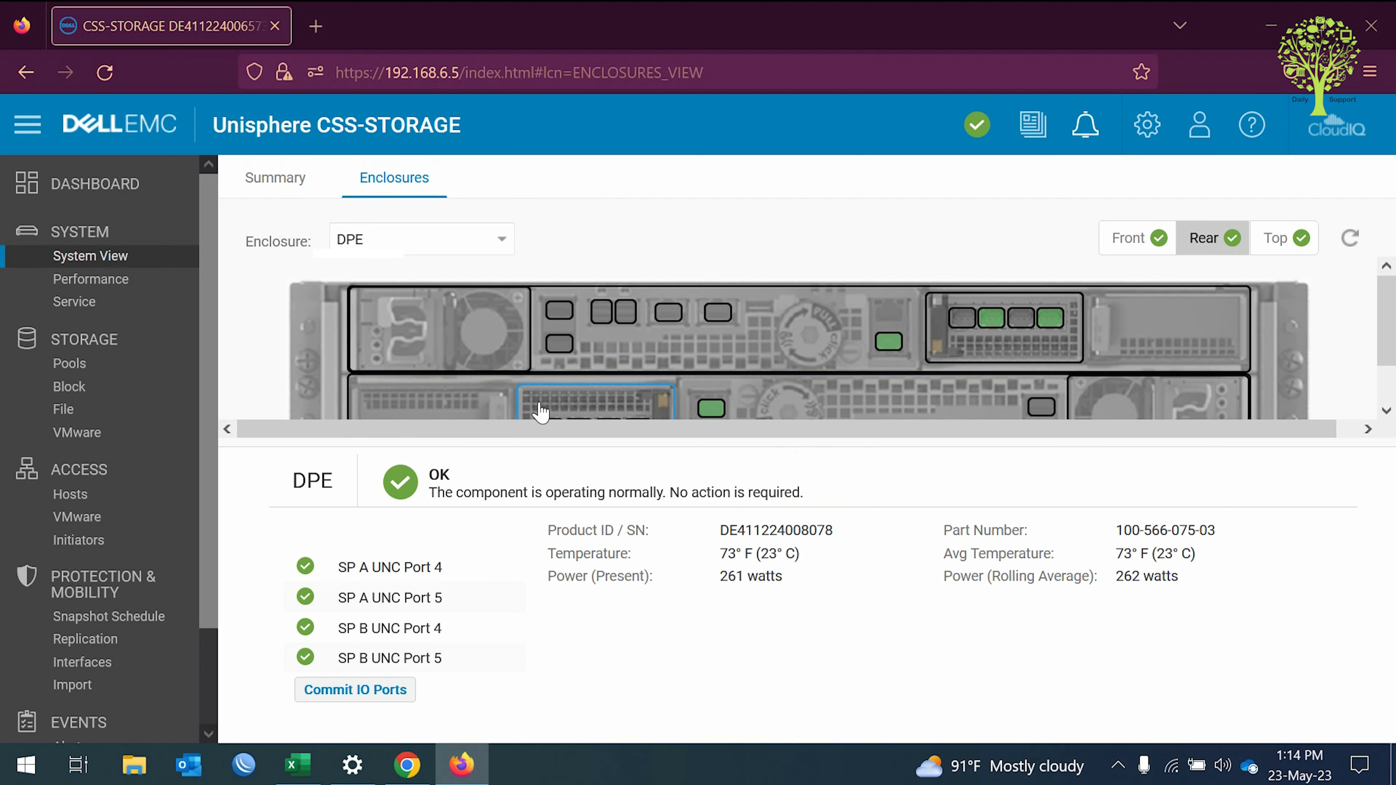
left_click(406, 693)
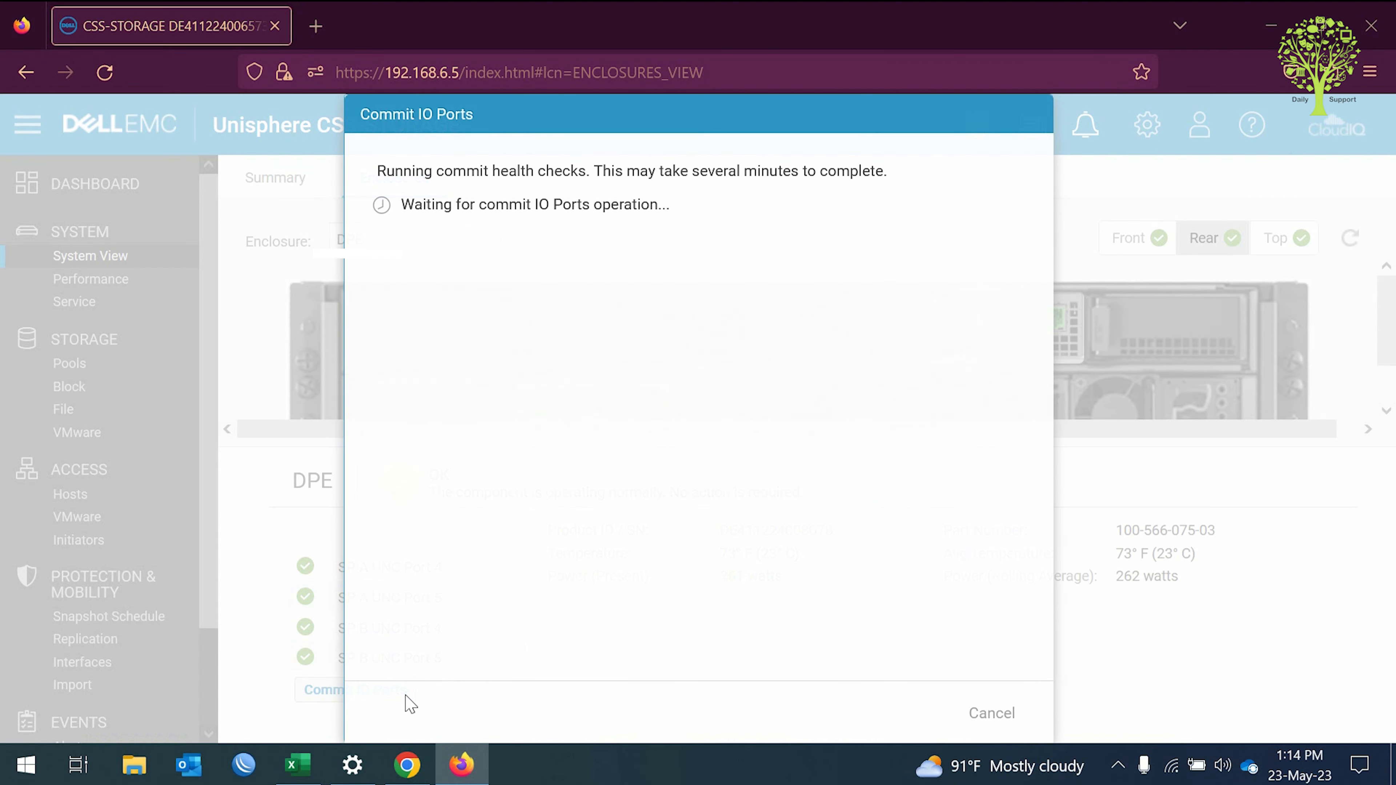